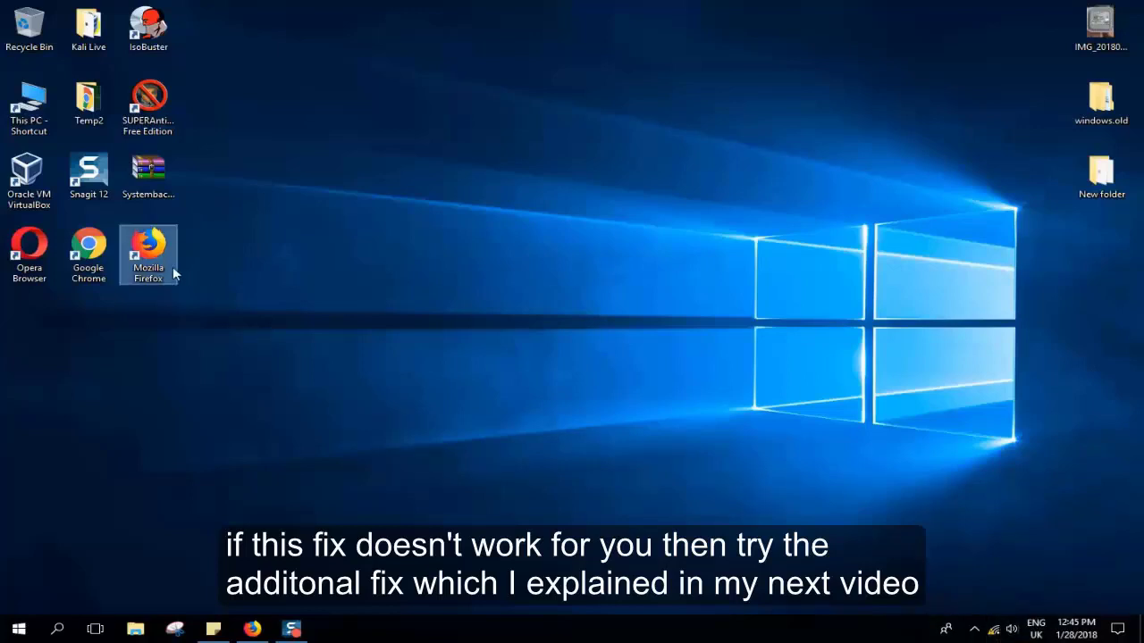
- Launch Firefox and try to open facebook.com to test the internet connection
double_click(154, 237)
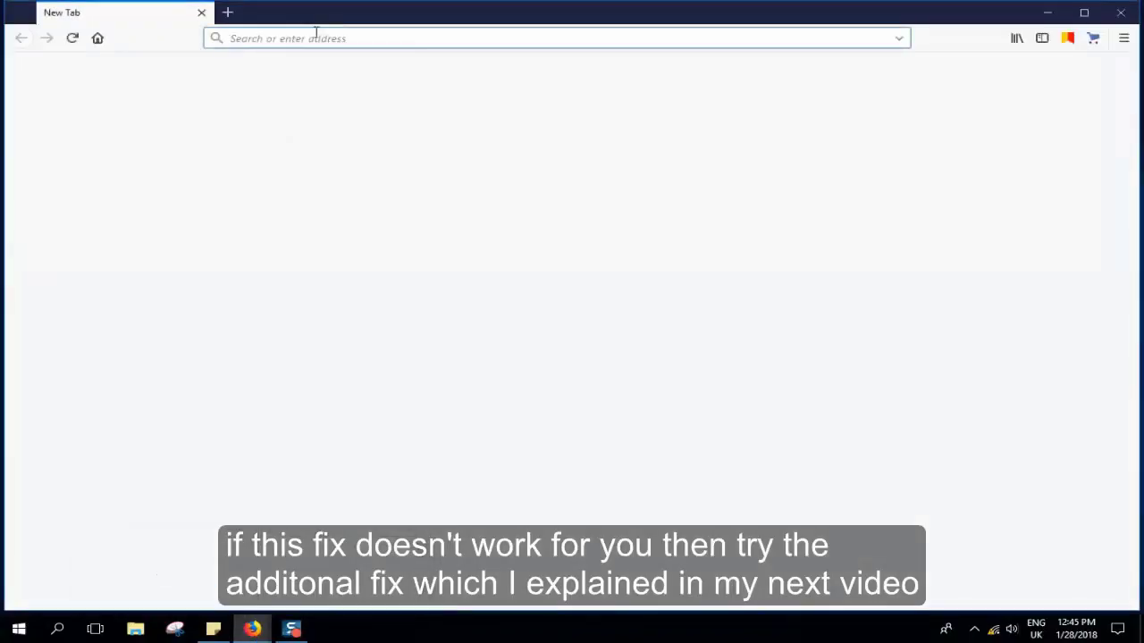
type("face")
key("Return")
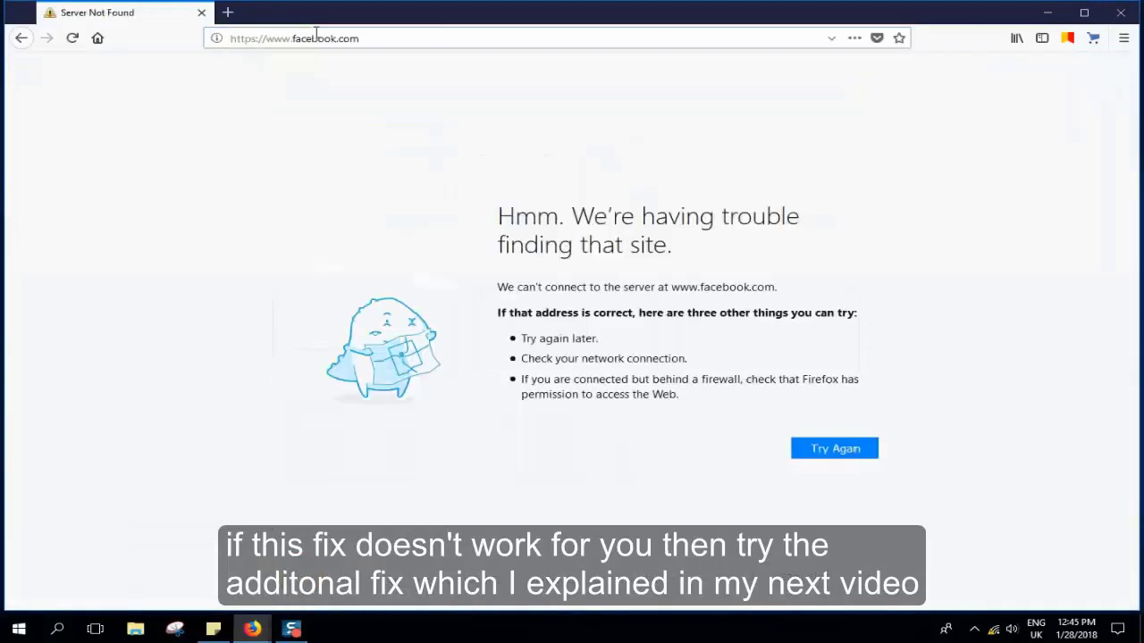
- Close the Firefox windows
left_click(1120, 13)
left_click(252, 628)
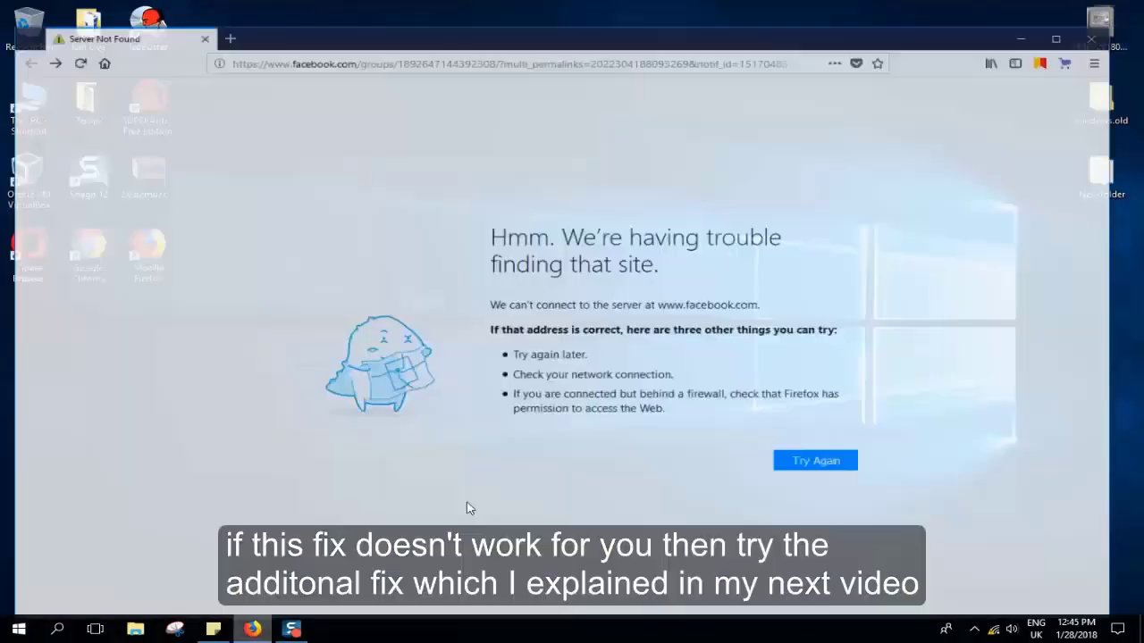
left_click(1127, 16)
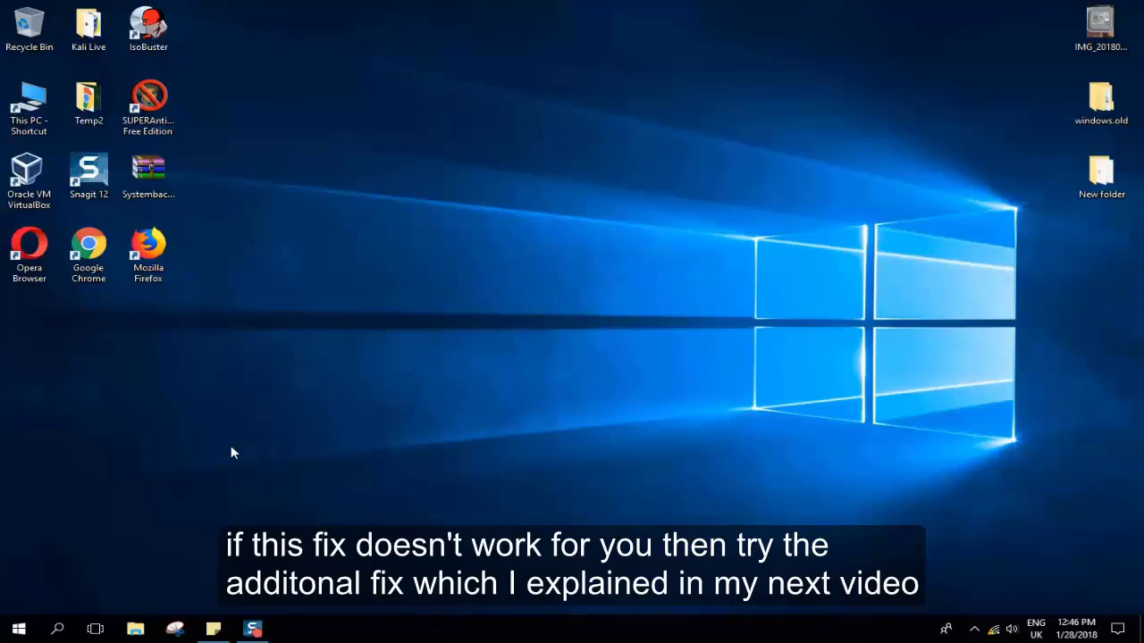
- Search Windows for control panel and open Control Panel
left_click(61, 628)
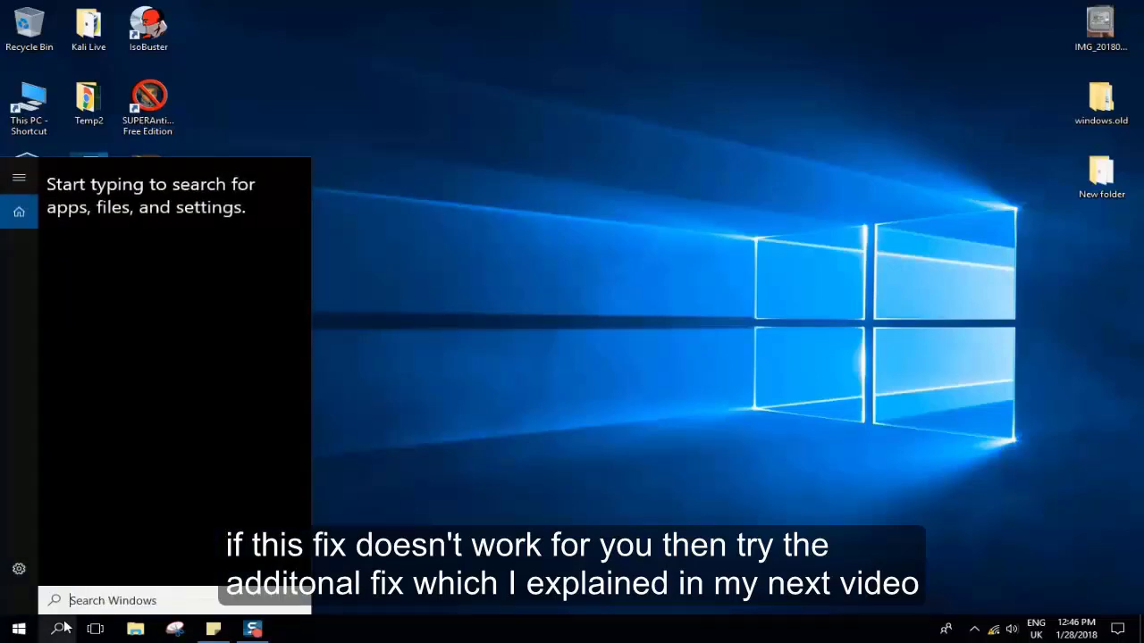
type("control ")
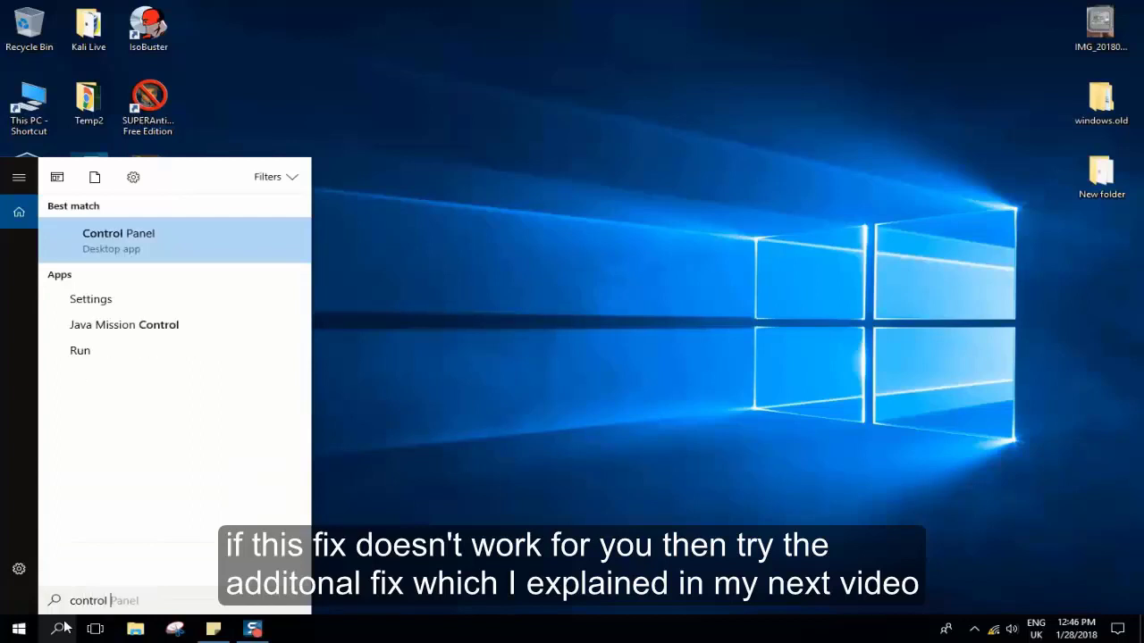
type("panel")
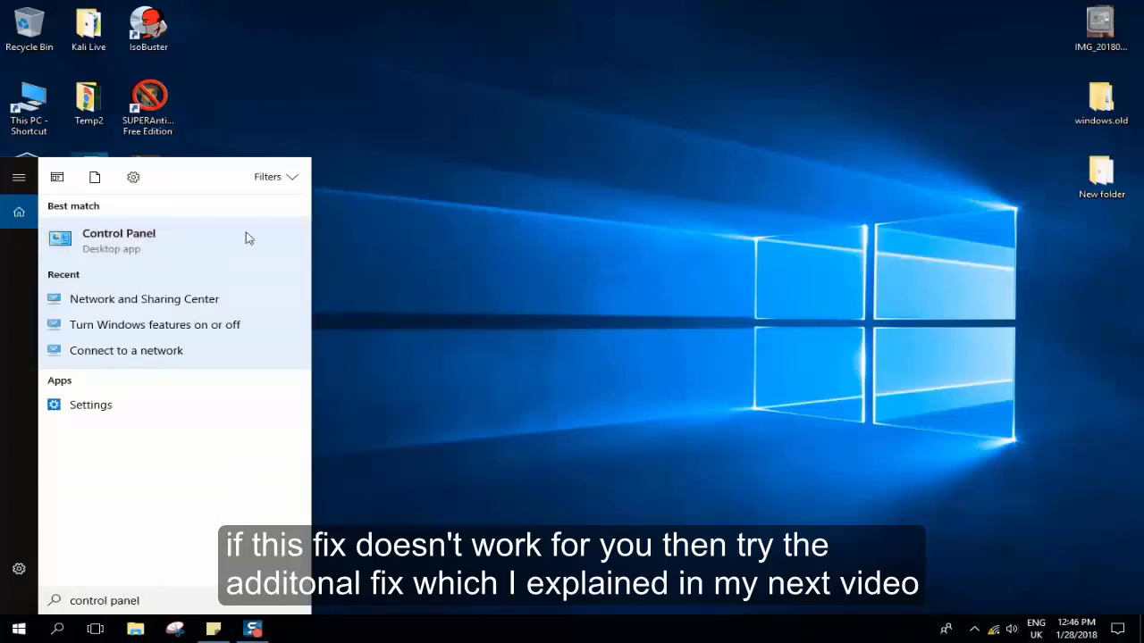
left_click(427, 75)
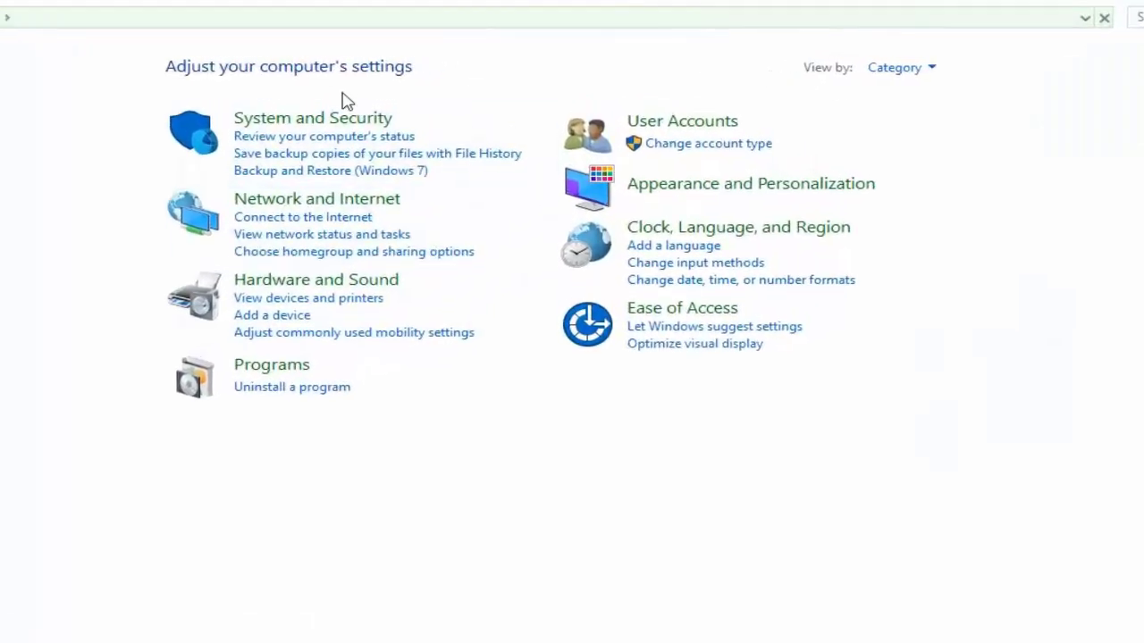
- Keep the Category view and open Network and Sharing Center under Network and Internet
left_click(925, 67)
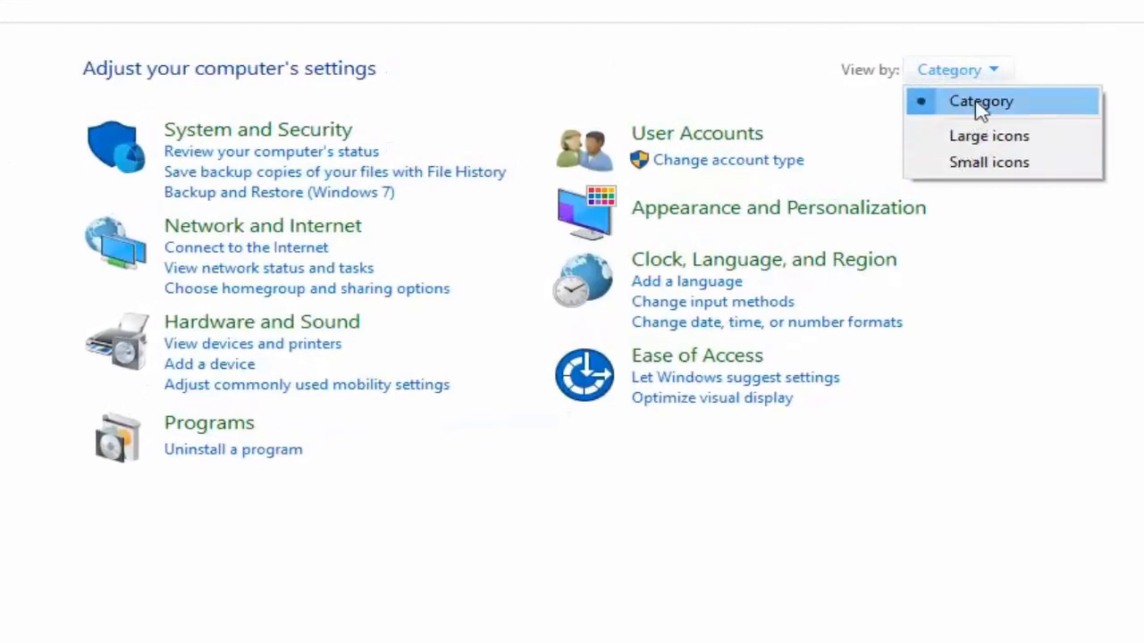
left_click(978, 107)
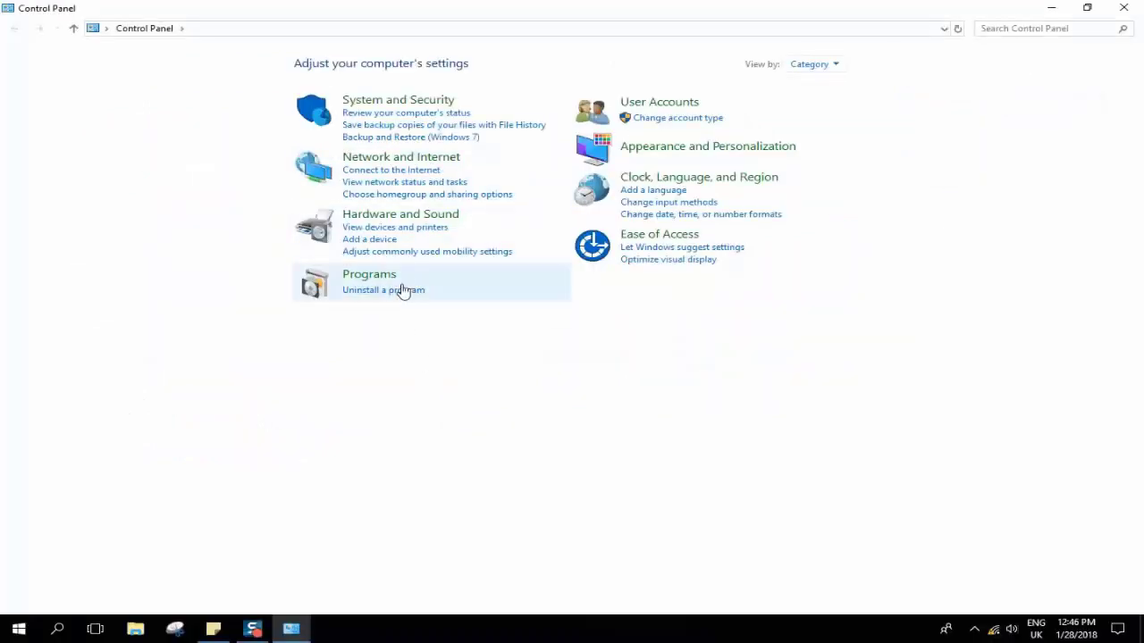
left_click(398, 161)
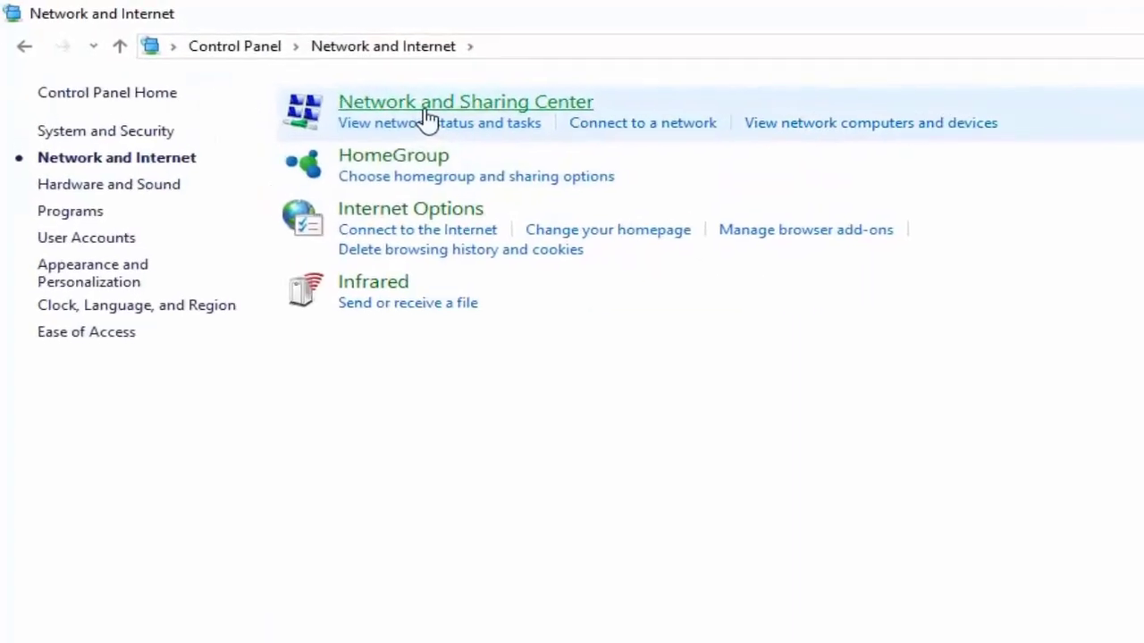
left_click(471, 130)
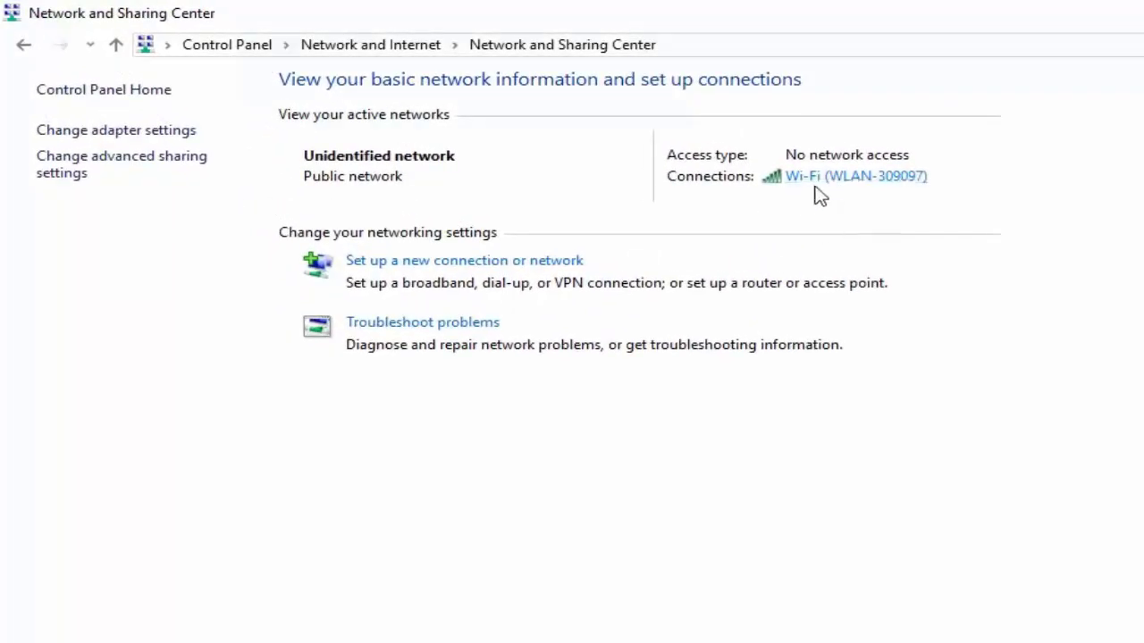
- Open the Wi-Fi (WLAN-309097) connection status and the router label photo IMG_20180128_110902.jpg
left_click(844, 179)
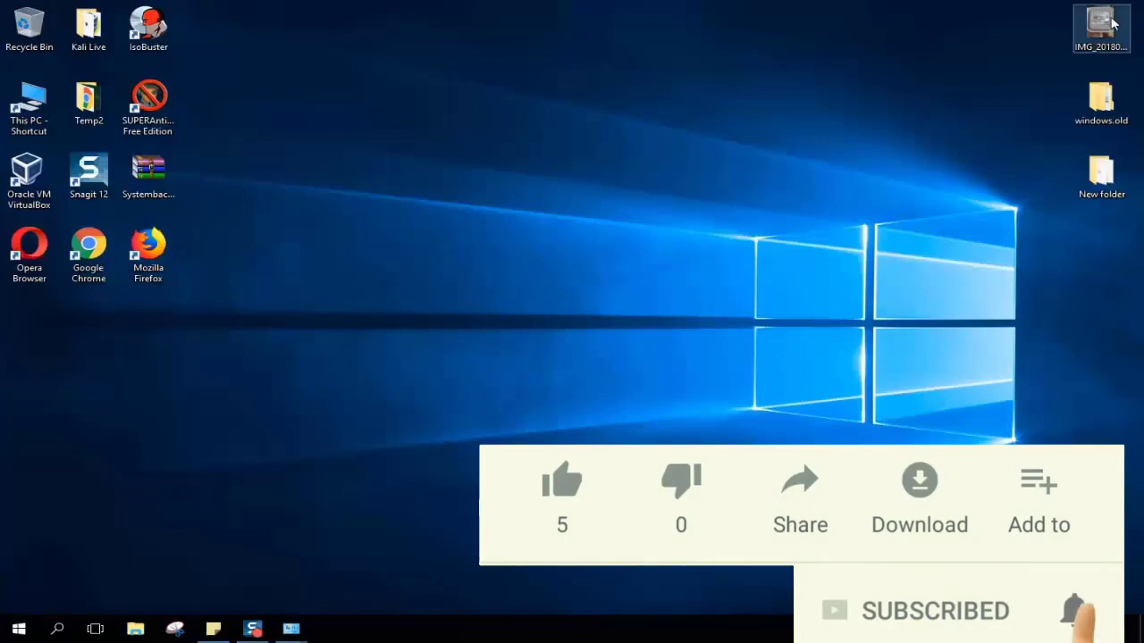
left_click(1112, 24)
double_click(1112, 24)
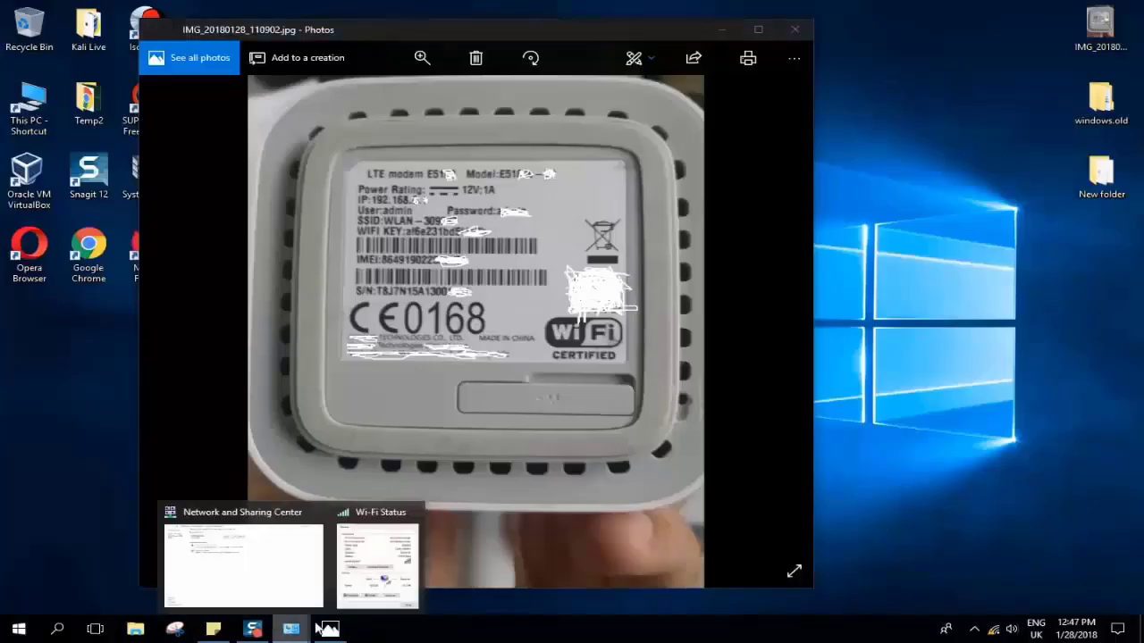
- Open the Internet Protocol Version 4 (TCP/IPv4) properties of the Wi-Fi connection
left_click(366, 581)
left_click_drag(559, 171, 846, 167)
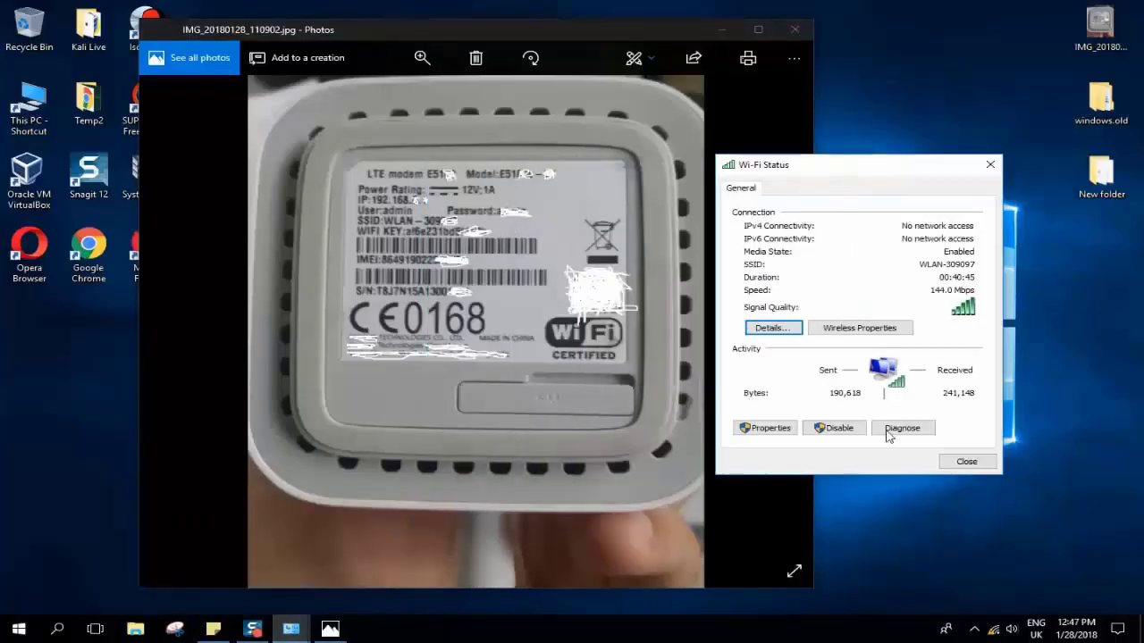
left_click(774, 429)
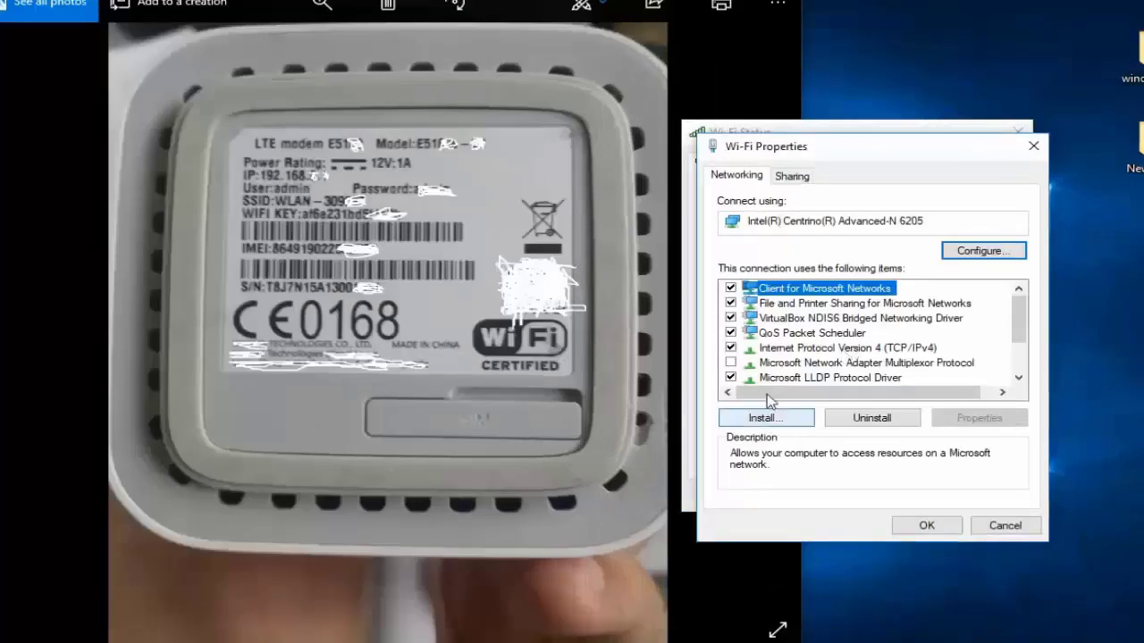
left_click(788, 349)
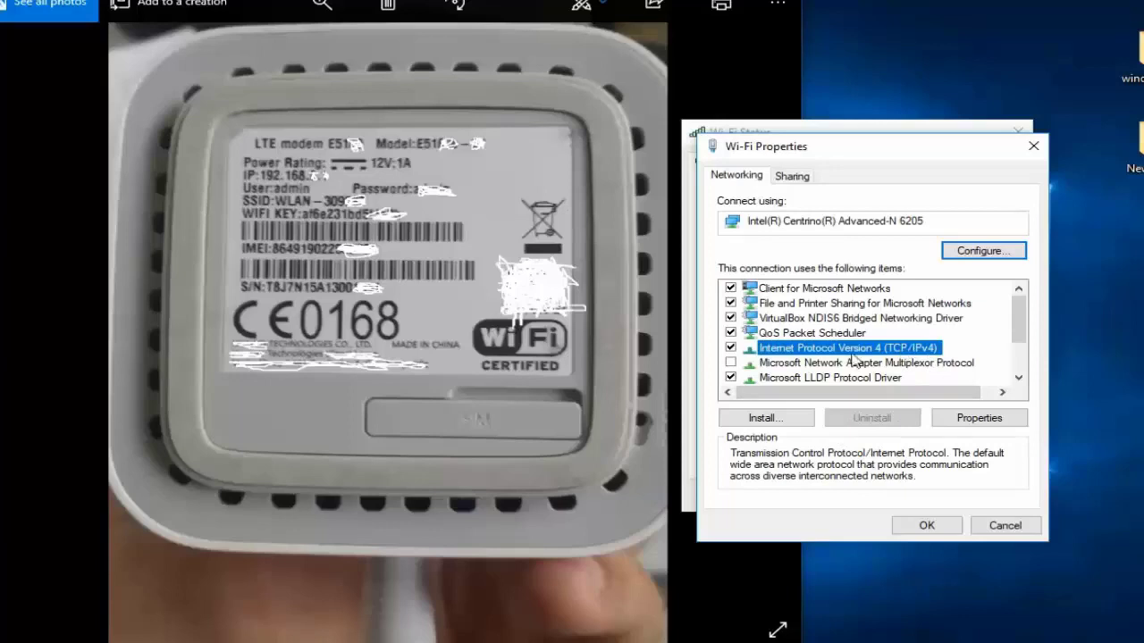
left_click(960, 422)
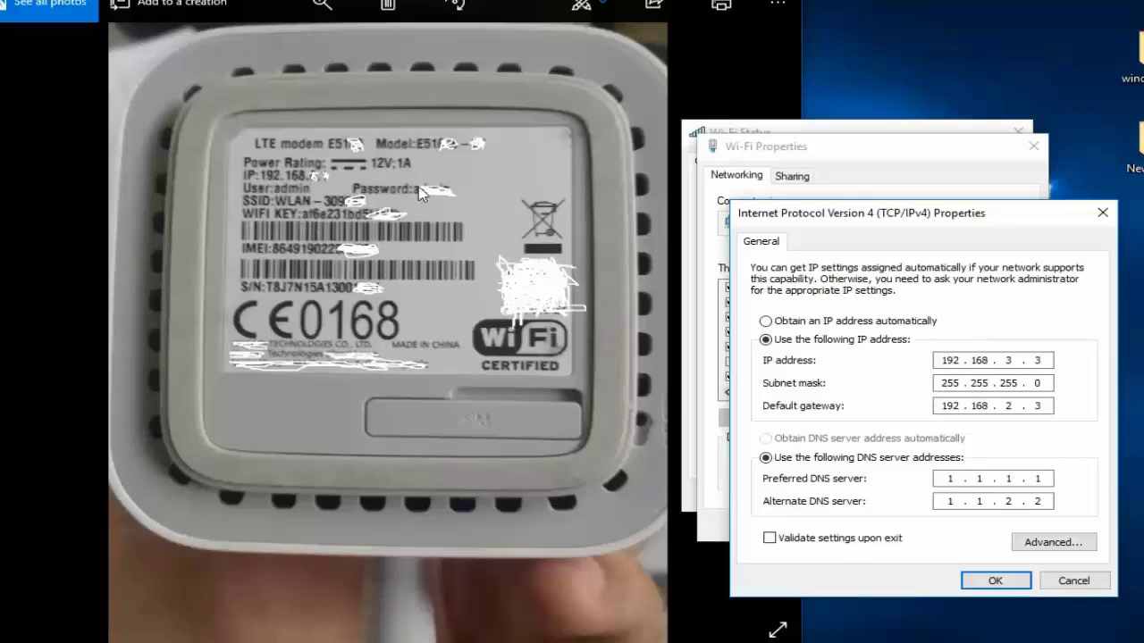
- Set the IP address to 192.168.1.1
double_click(1008, 360)
double_click(1039, 360)
left_click(1037, 360)
type("1")
left_click_drag(1047, 383, 876, 390)
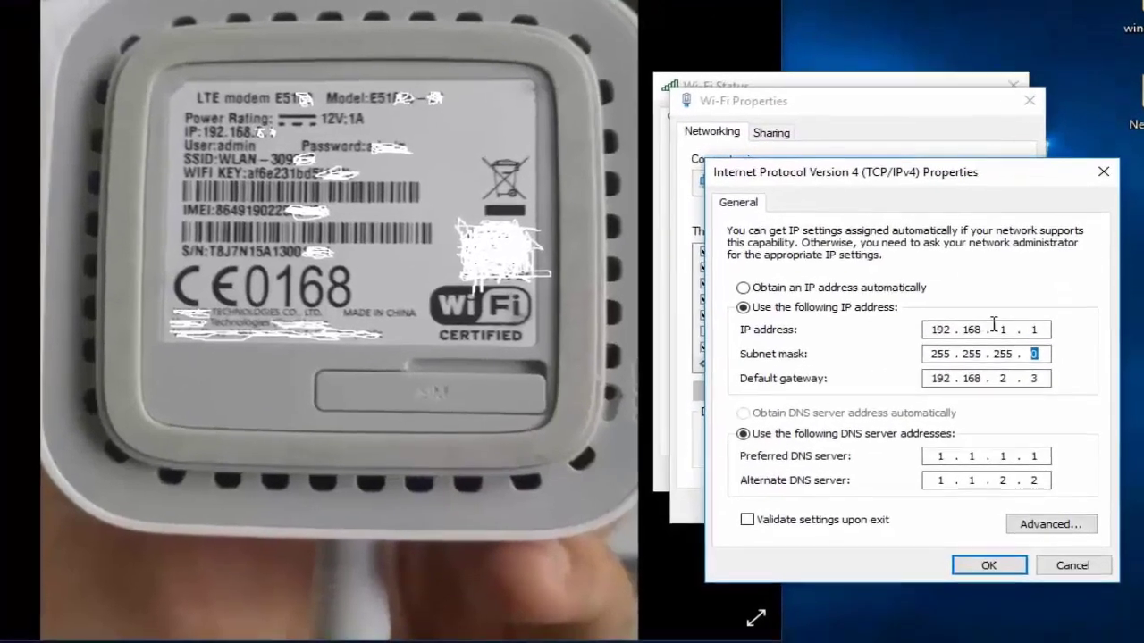
left_click_drag(1022, 360, 964, 362)
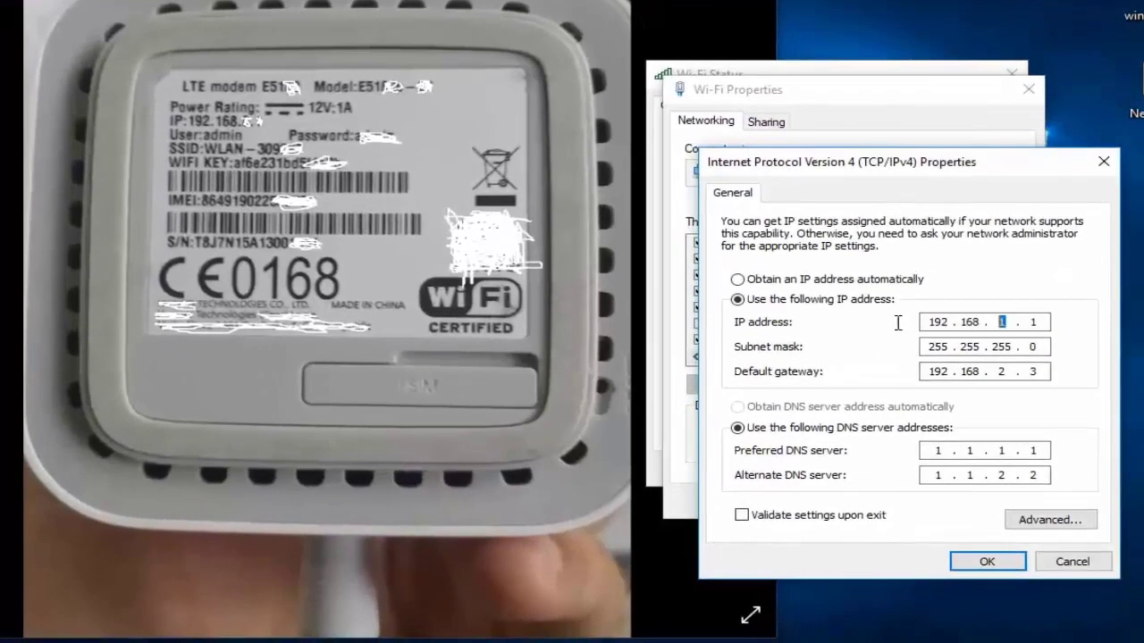
- Set the default gateway to 192.168.1.1
double_click(1034, 324)
double_click(1001, 373)
type("1")
double_click(1034, 372)
left_click_drag(1026, 371, 1037, 369)
left_click_drag(1029, 322, 1048, 321)
left_click_drag(1044, 323, 1027, 323)
left_click(1028, 322)
double_click(1029, 322)
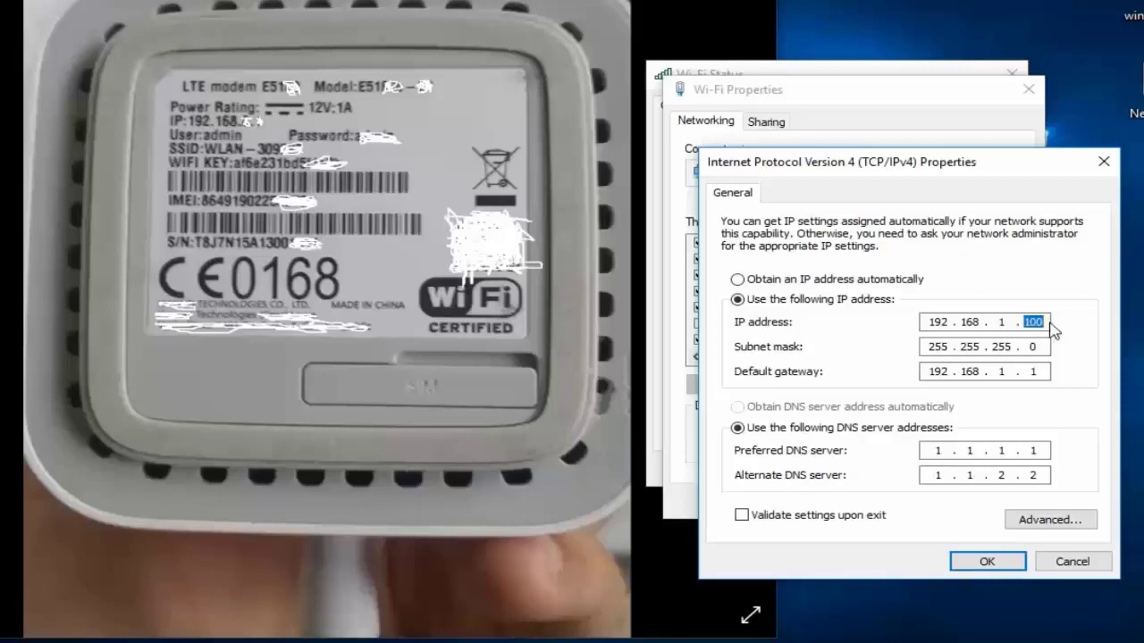
- Set the IP address's last octet to 100, dismissing the invalid-value error along the way
type("2000")
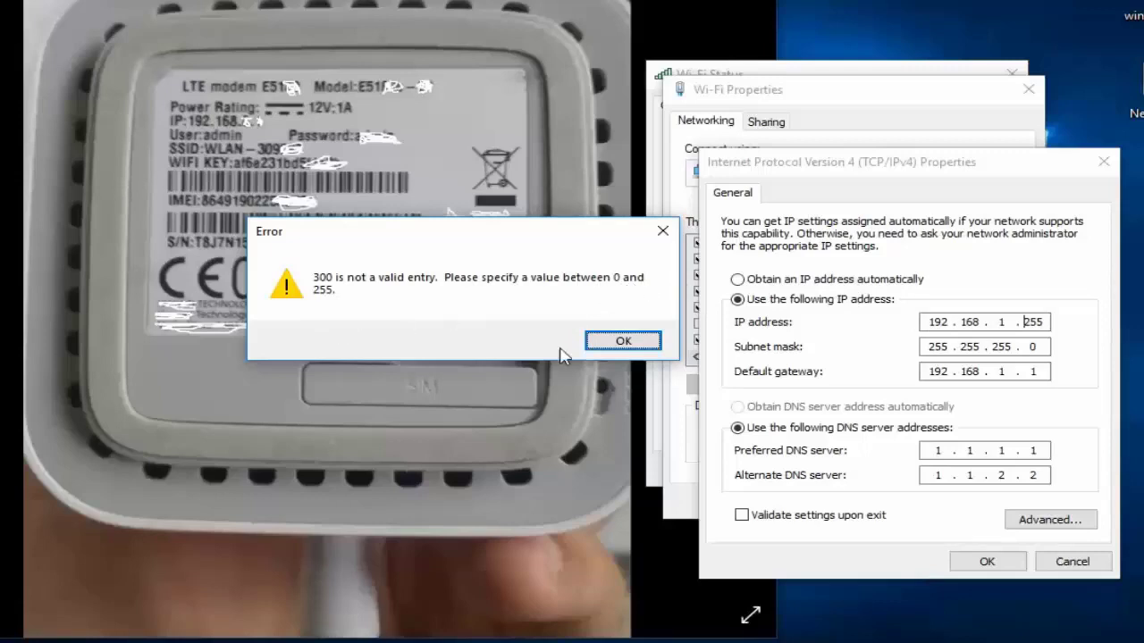
left_click(617, 340)
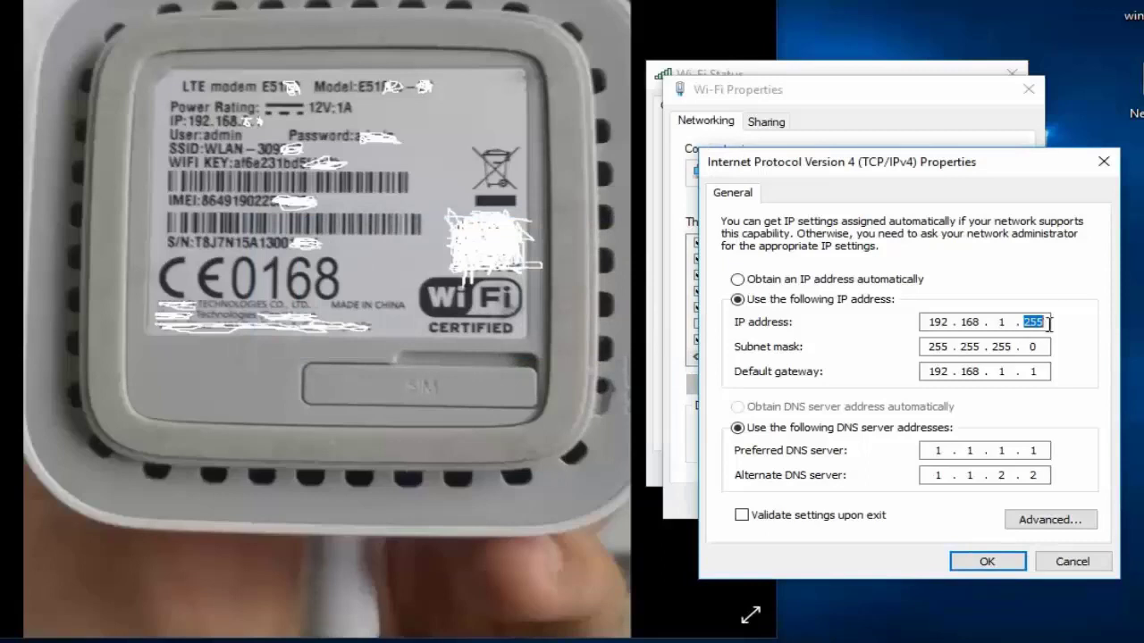
type("100")
- Set the preferred DNS server to 8.8.8.8
key("Tab")
key("Tab")
key("Tab")
key("Tab")
type("8")
double_click(970, 451)
type("8")
double_click(999, 450)
type("8")
double_click(1032, 450)
type("8")
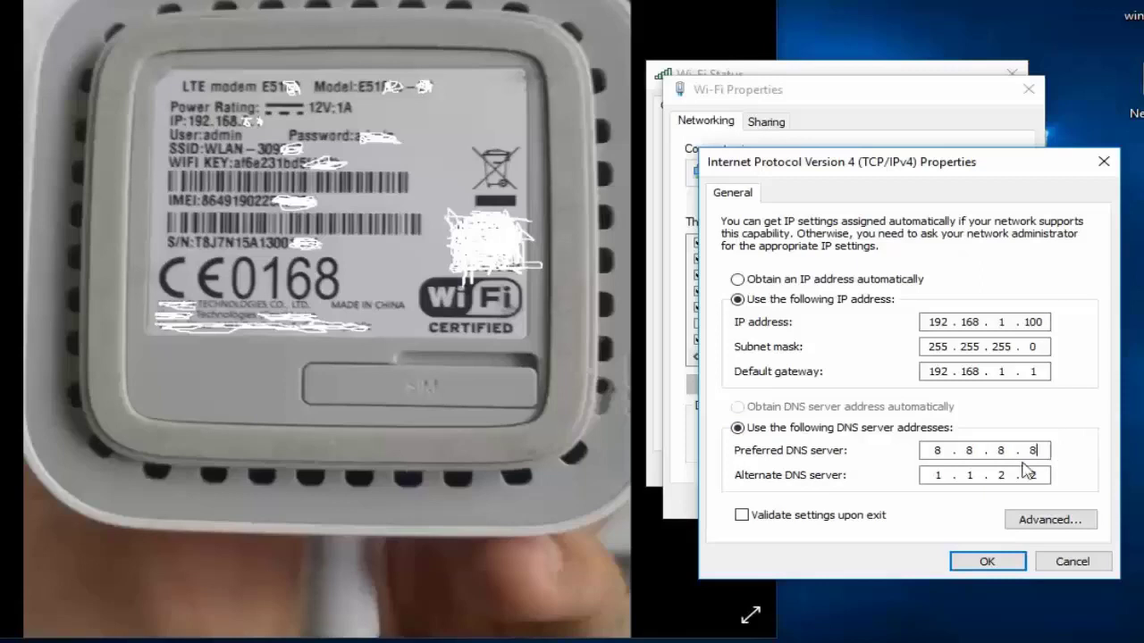
- Set the alternate DNS server to 8.8.4.4 and enable validating settings upon exit
double_click(936, 476)
type("8")
double_click(974, 475)
double_click(1002, 475)
type("4")
double_click(1033, 475)
type("4")
left_click(741, 516)
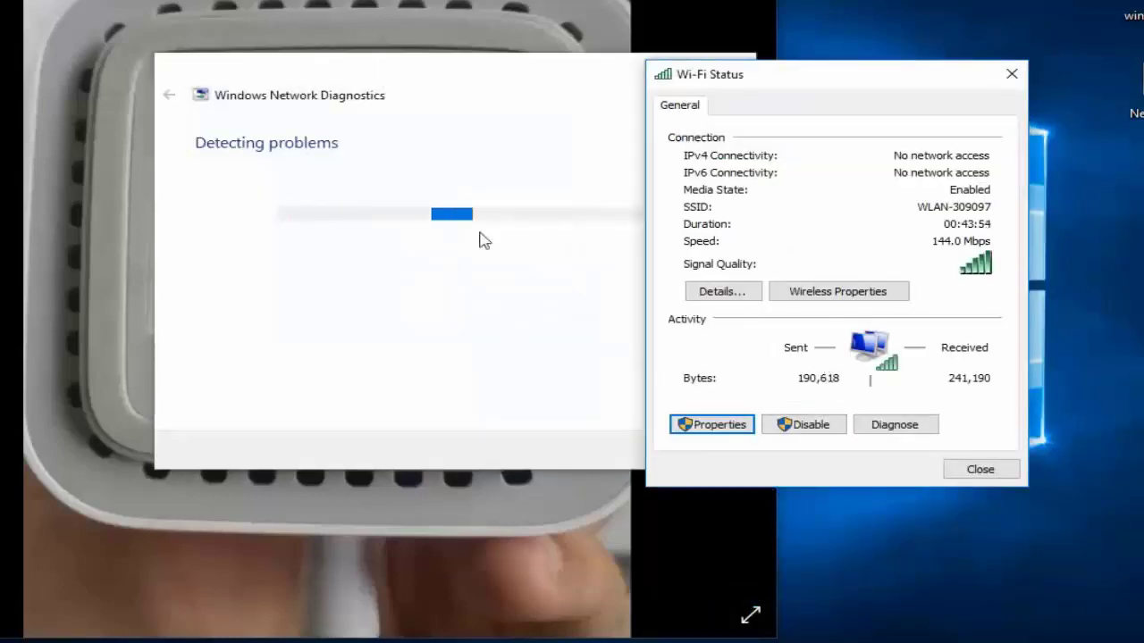
left_click_drag(429, 82, 370, 77)
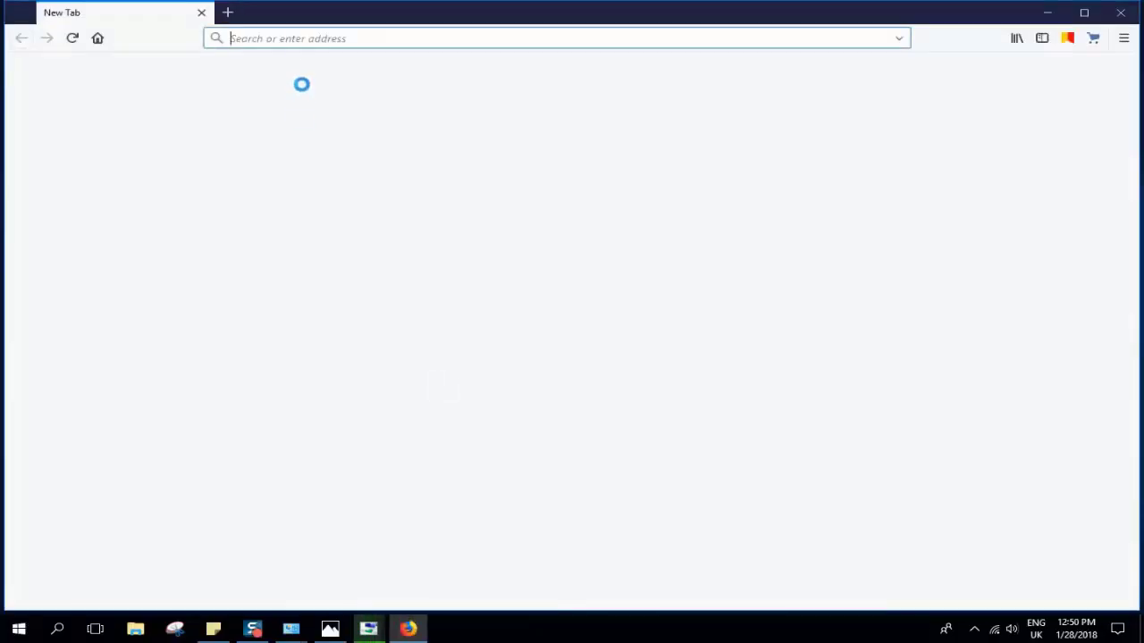
- Load google.cz in Firefox to test the connection and close the network troubleshooter
type("google.cz/")
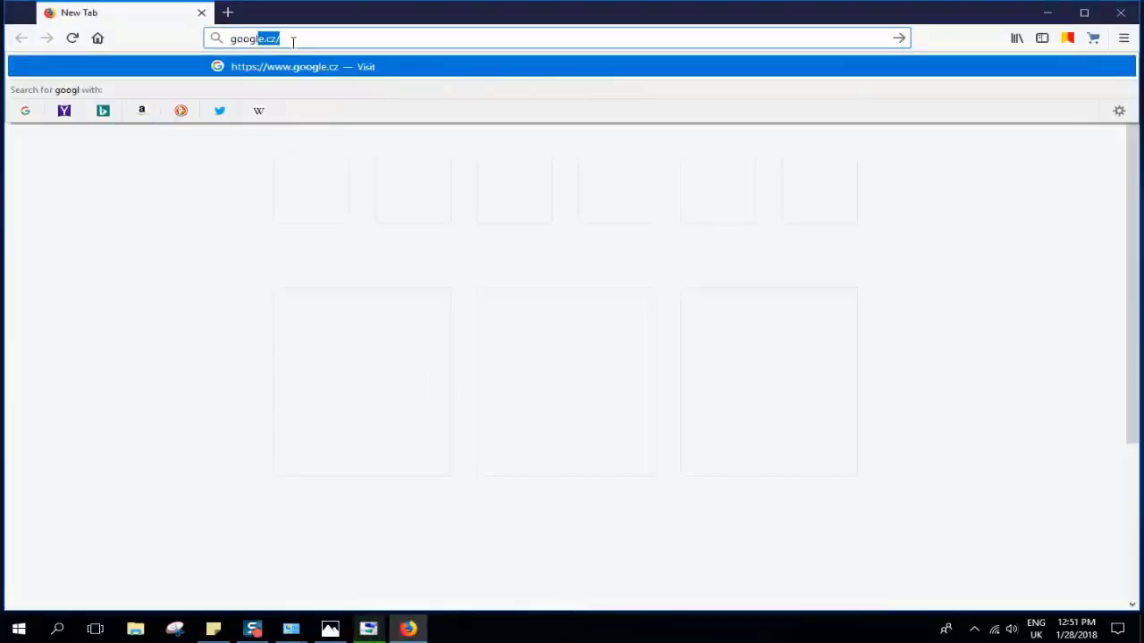
key("Return")
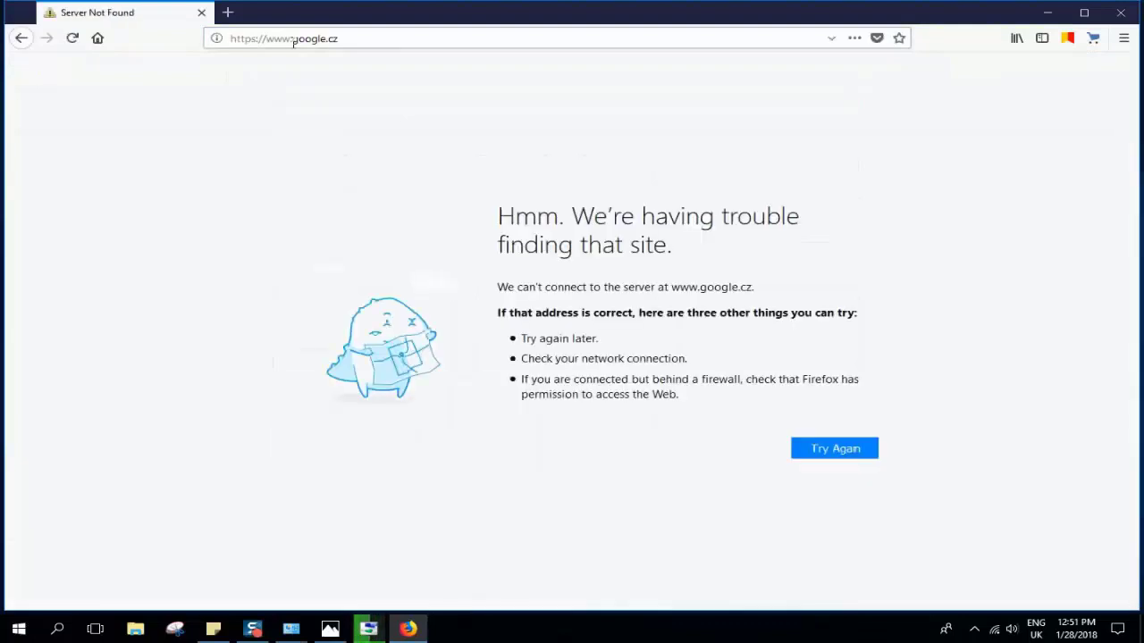
left_click(294, 42)
left_click(294, 42)
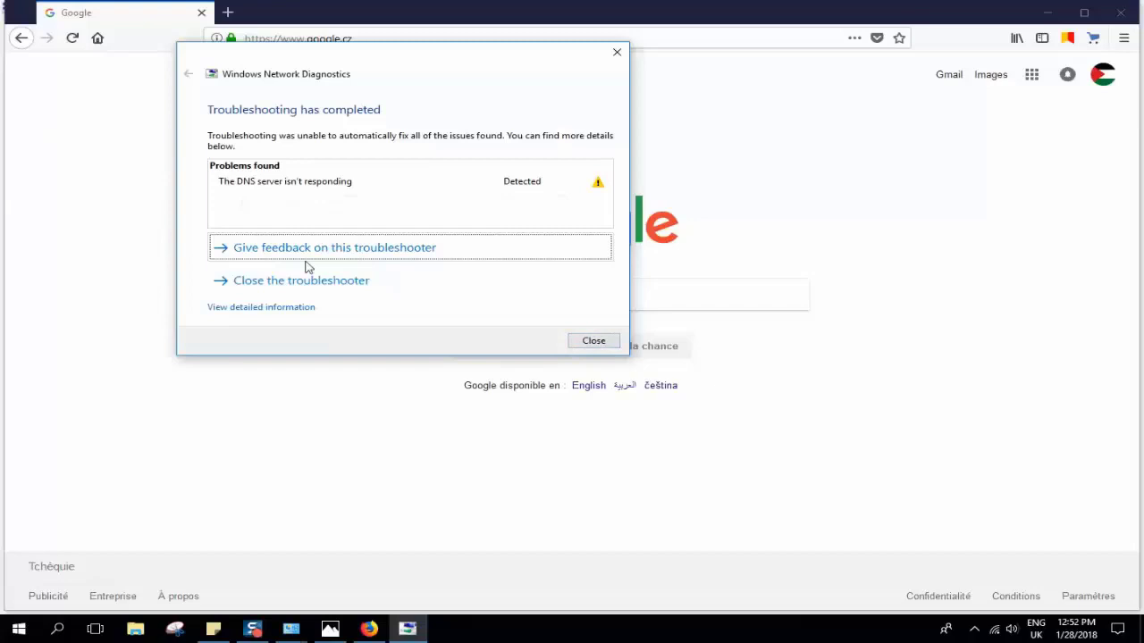
left_click(594, 341)
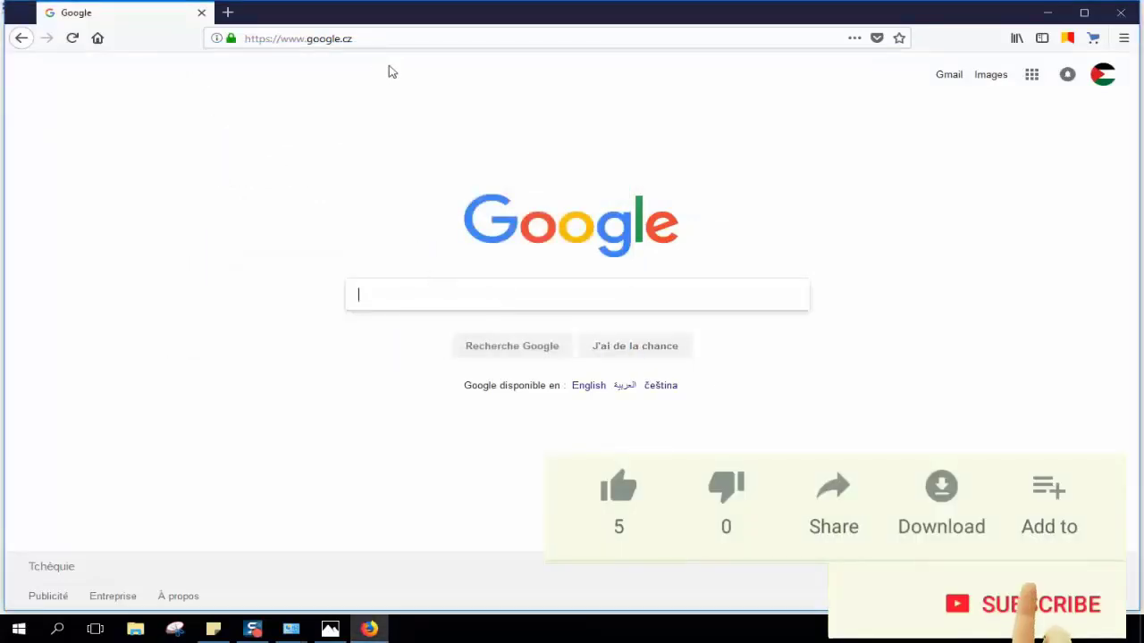
- Search Google for albert
left_click(388, 286)
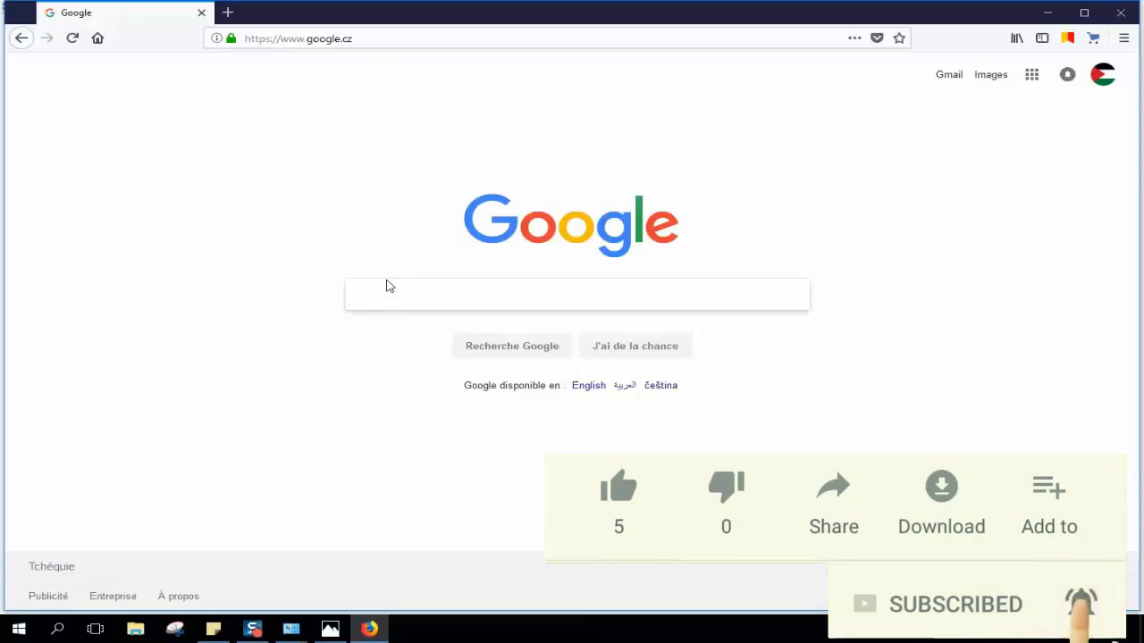
type("jeff")
key("BackSpace")
key("BackSpace")
key("BackSpace")
key("BackSpace")
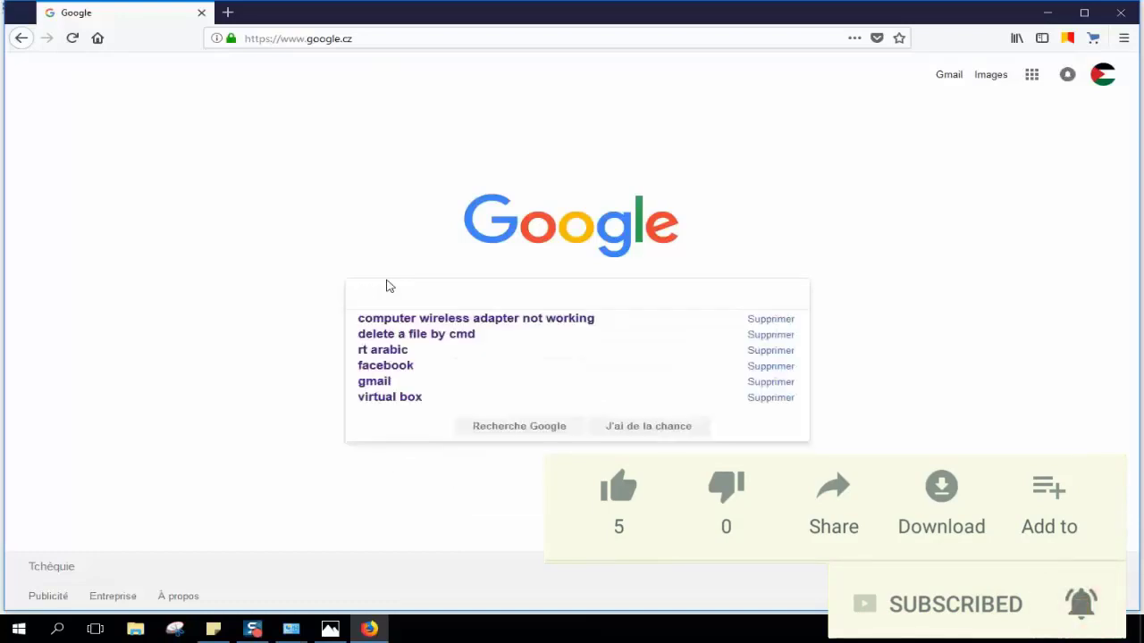
type("albert")
key("Return")
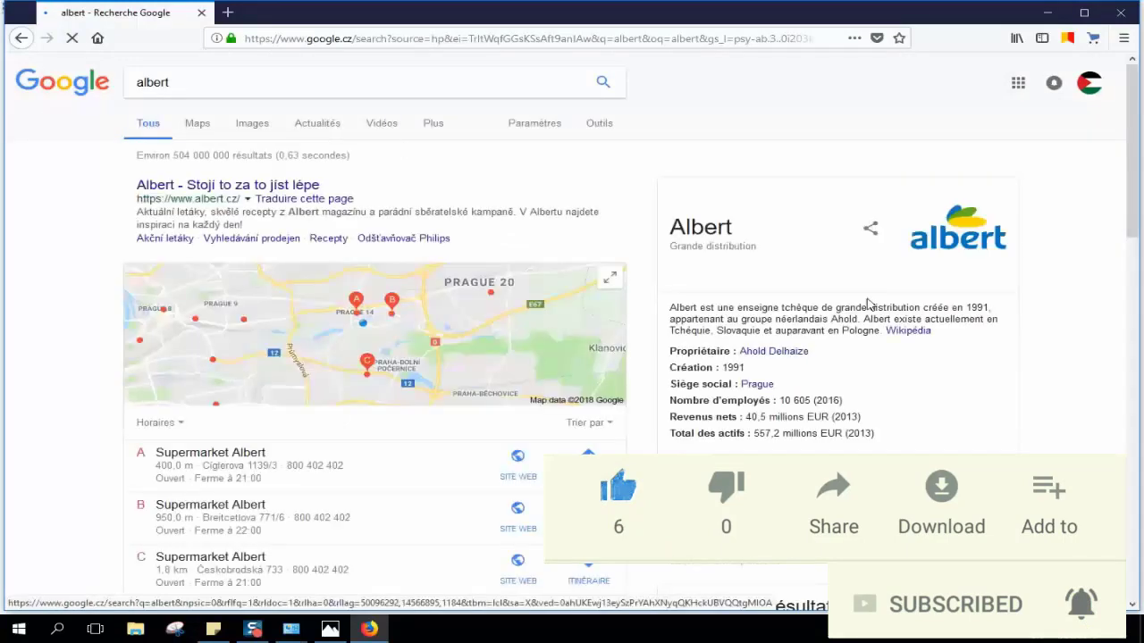
- Scroll through the search results and close the browser
scroll(640, 296, "down", 15)
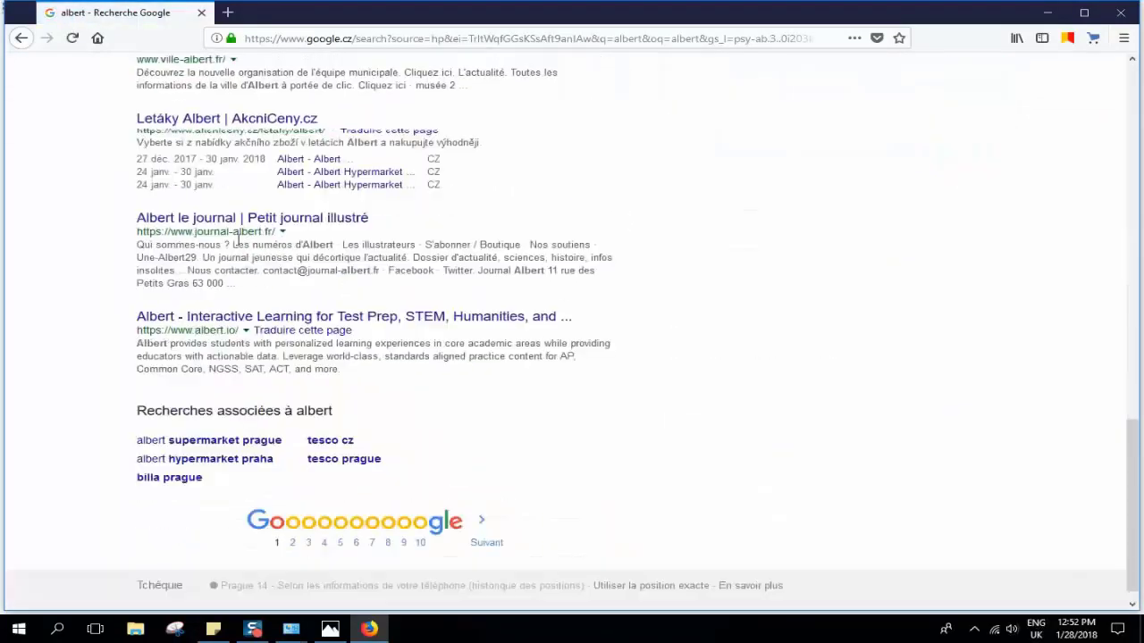
scroll(123, 272, "down", 1)
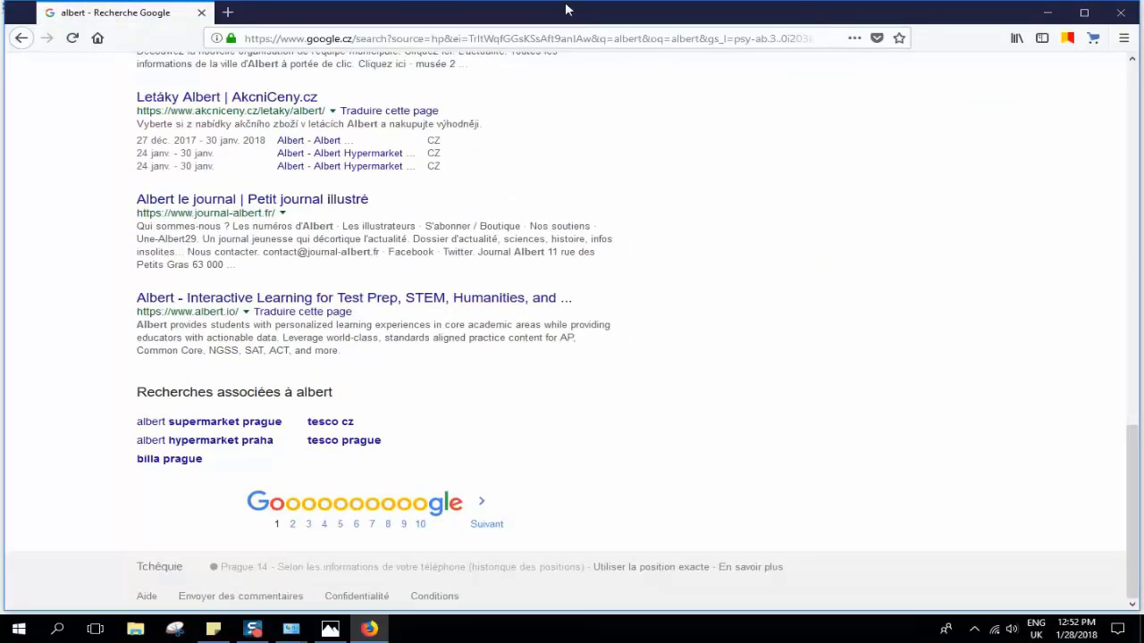
left_click(1120, 13)
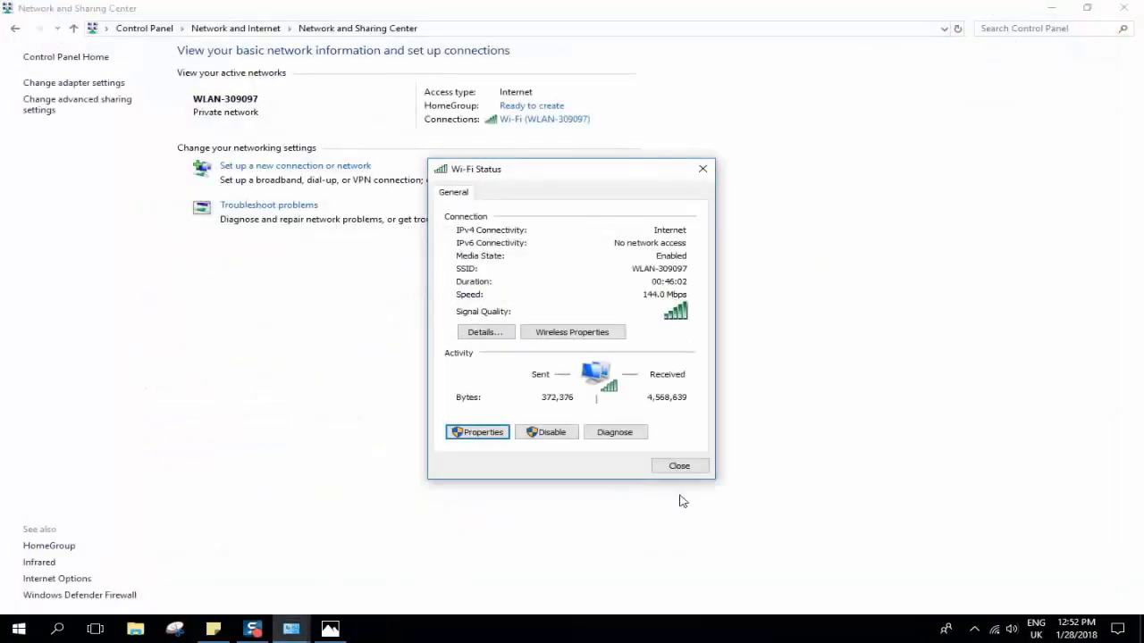
- Close the Wi-Fi Status dialog, the Network and Sharing Center and the router photo window
left_click(681, 468)
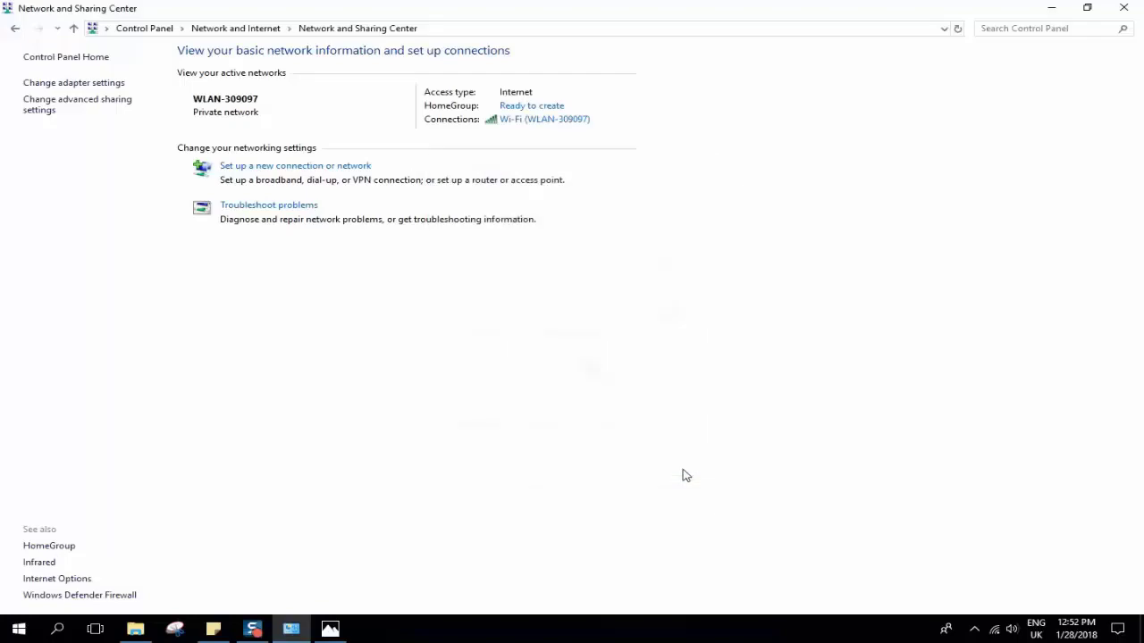
left_click(1123, 7)
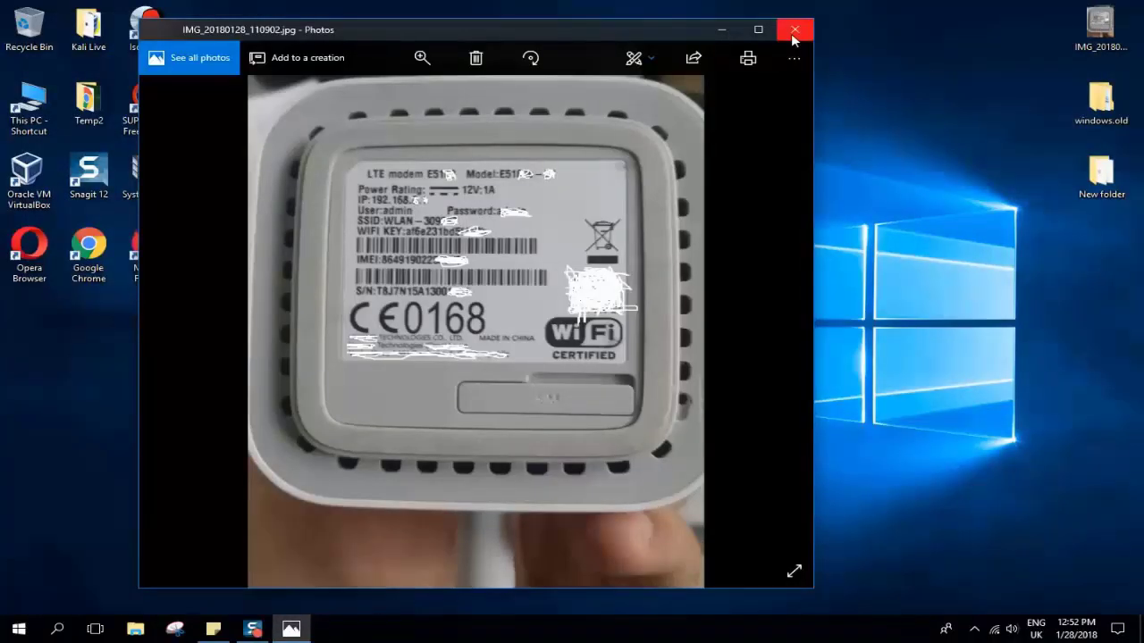
left_click(794, 32)
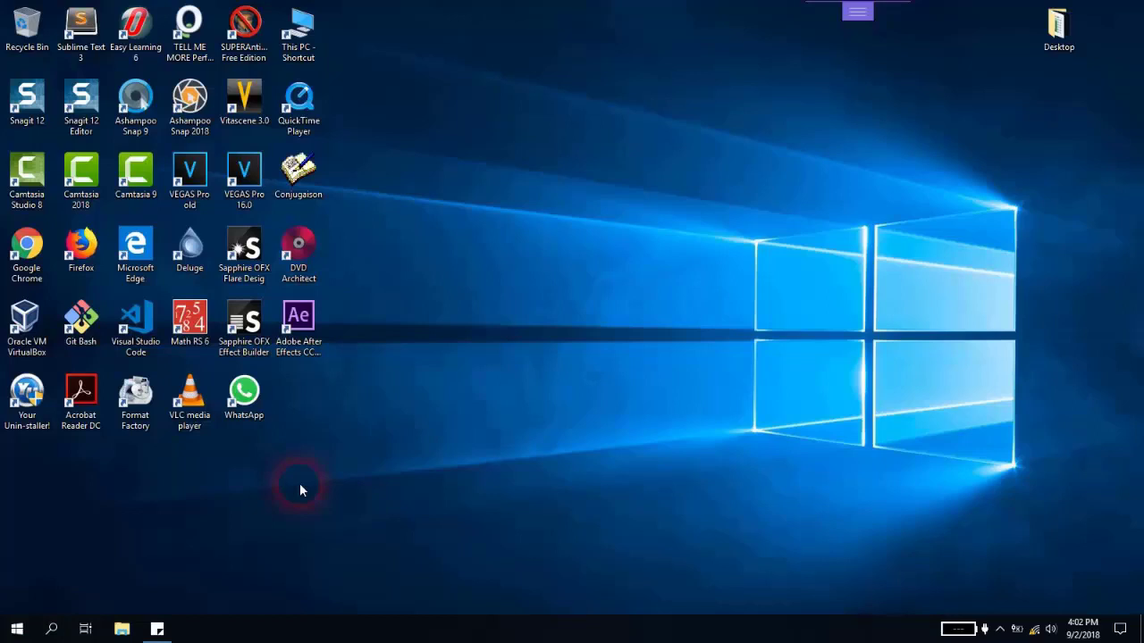
- Search Windows for Device Manager and open it
left_click(45, 631)
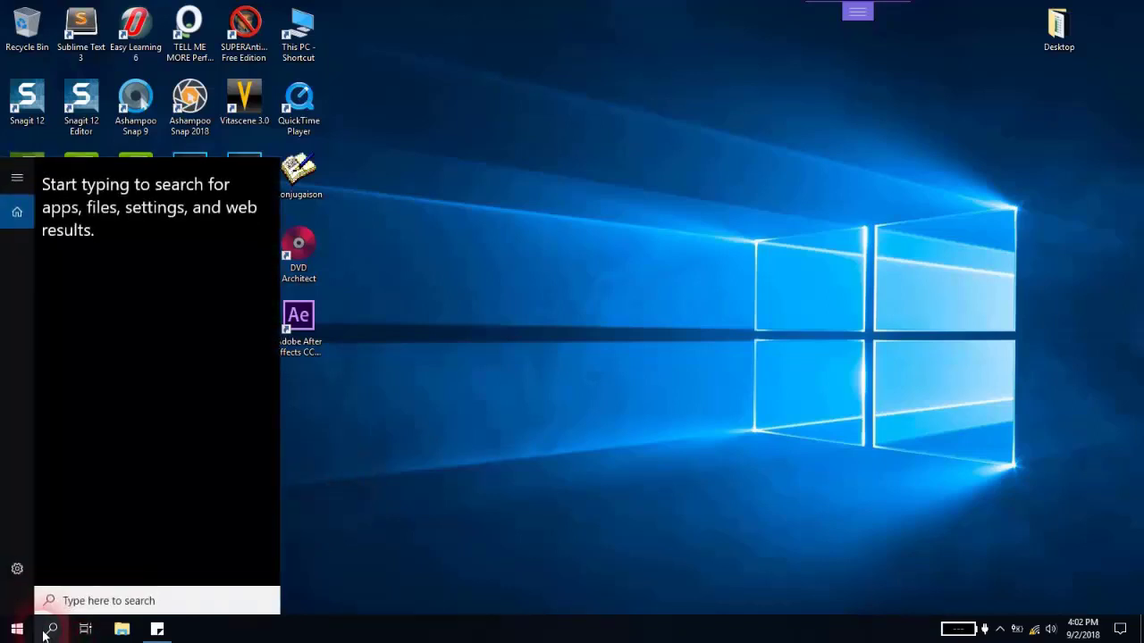
type("device ")
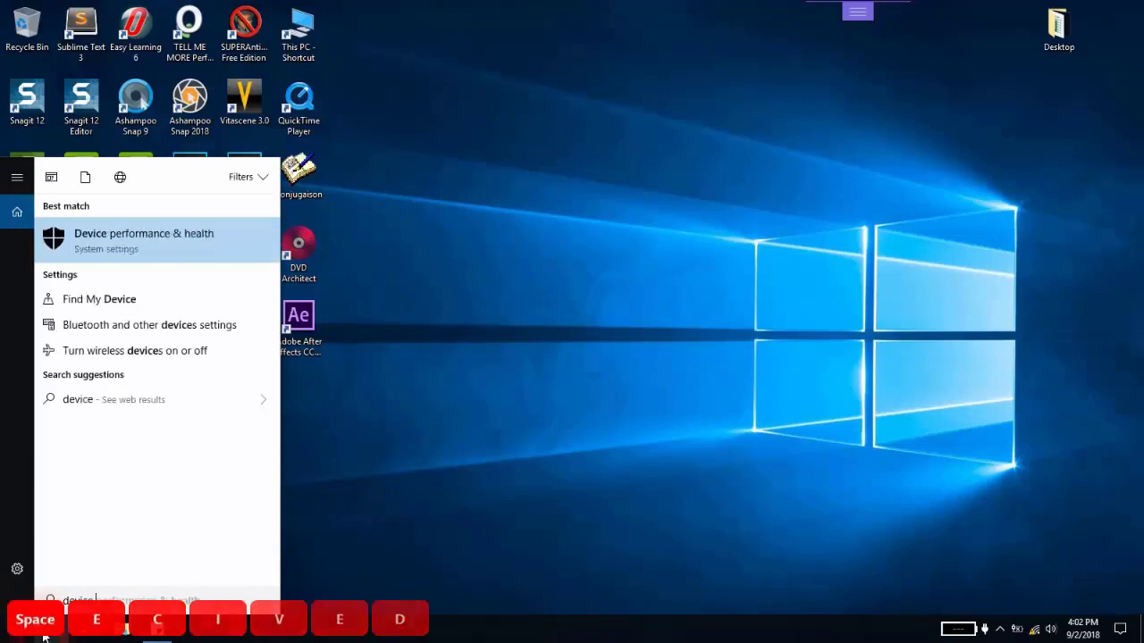
type("manager")
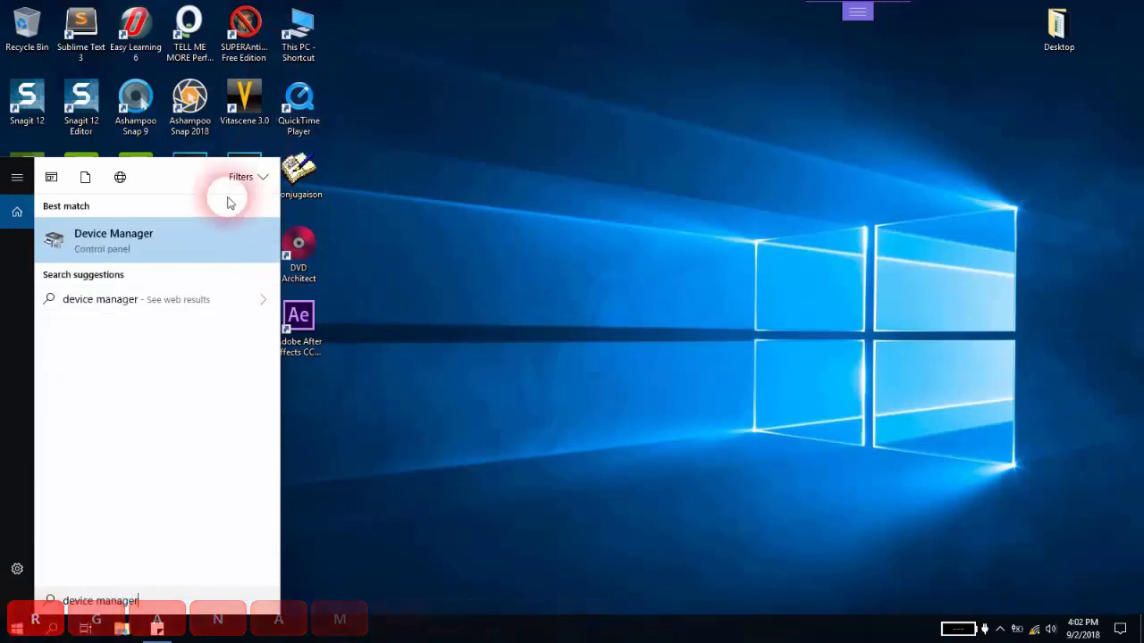
left_click(717, 153)
key("ctrl+alt+p")
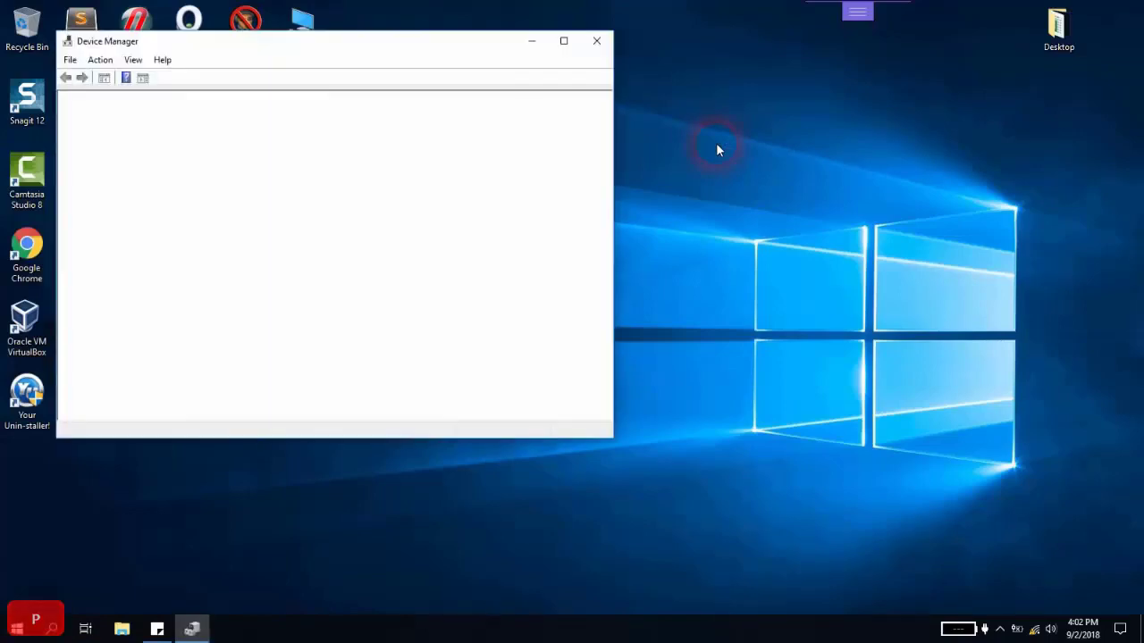
left_click(829, 270)
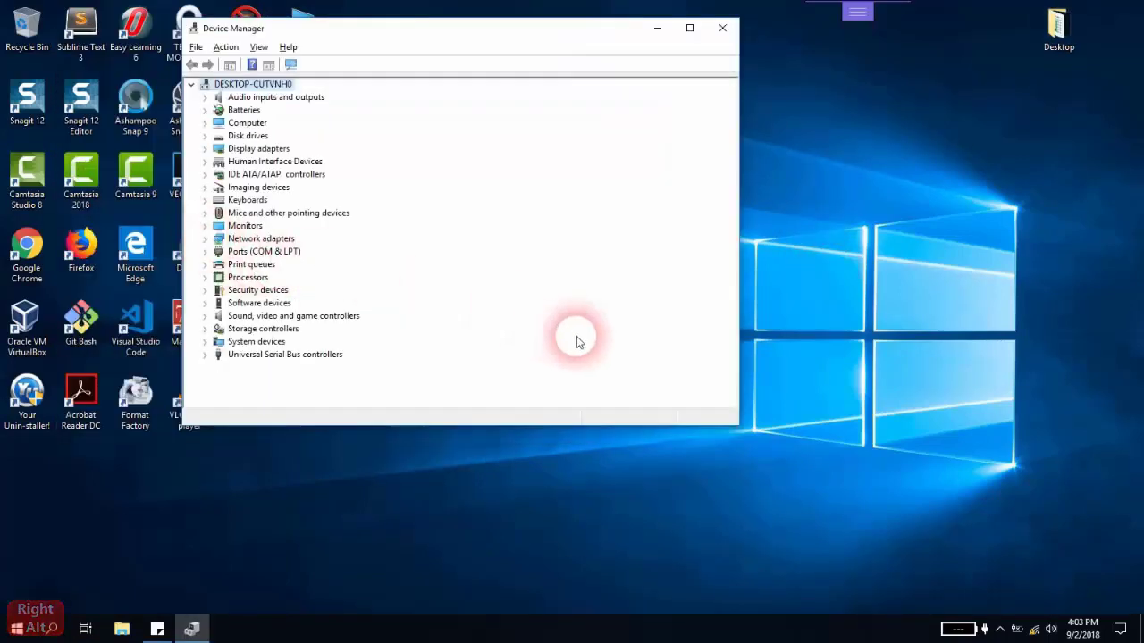
- Expand the network adapters and open the properties of WAN Miniport (SSTP)
left_click(250, 238)
left_click(206, 239)
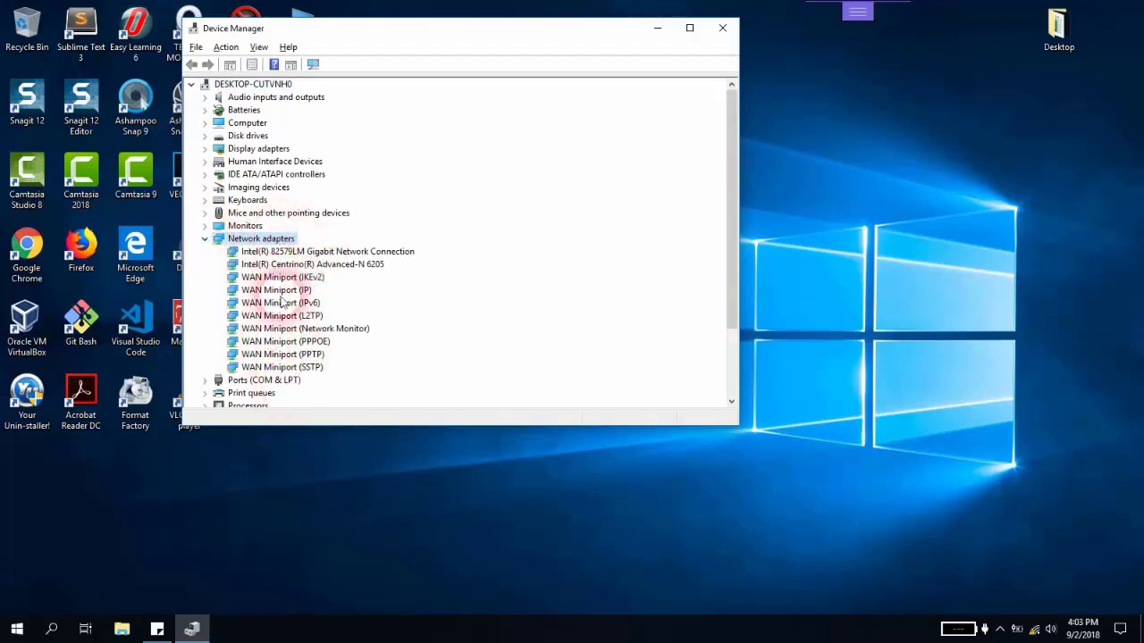
scroll(285, 333, "down", 1)
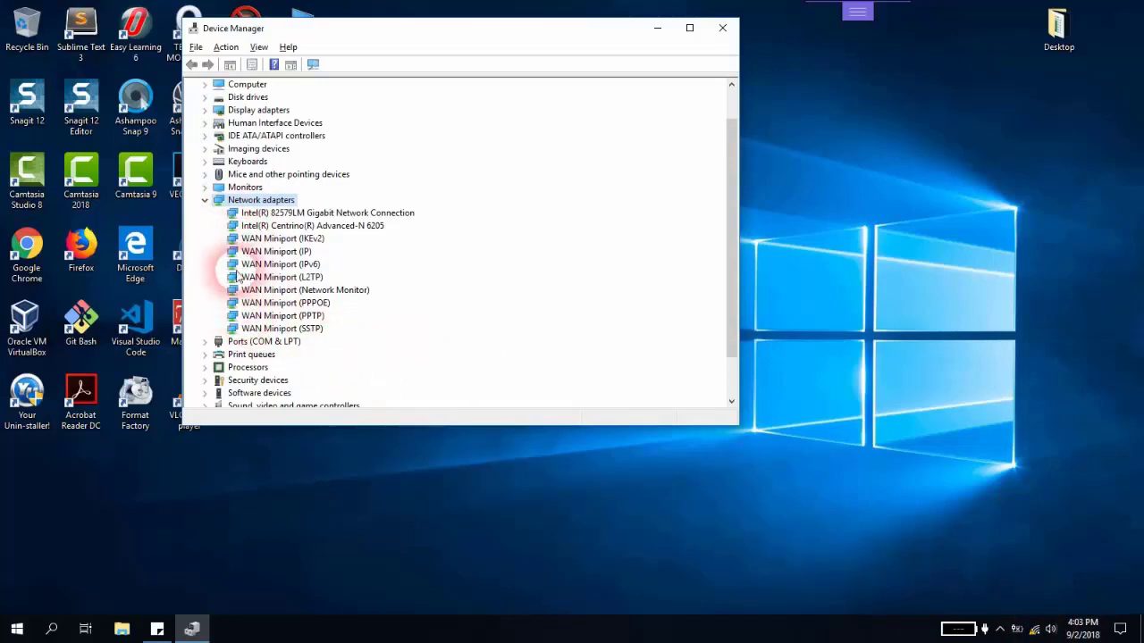
scroll(246, 241, "down", 2)
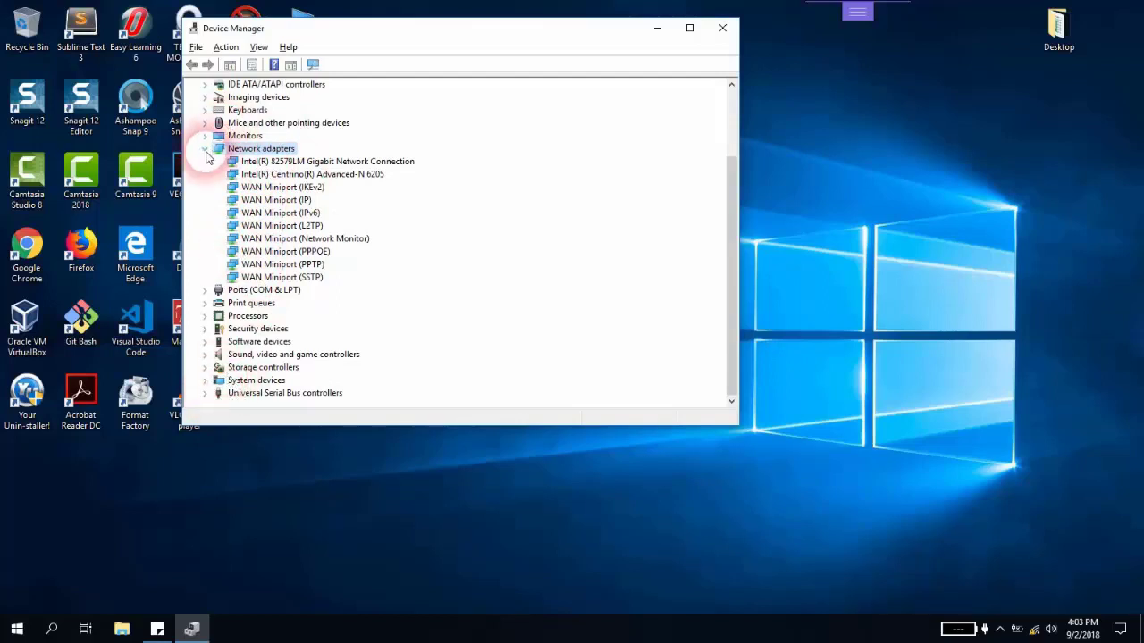
right_click(266, 280)
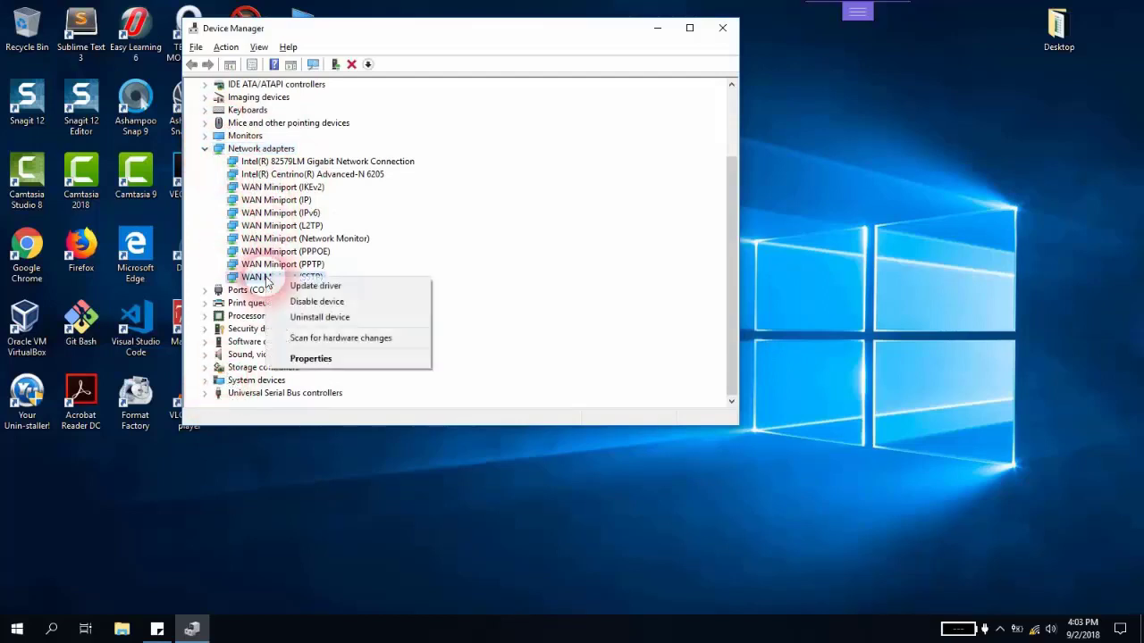
left_click(311, 359)
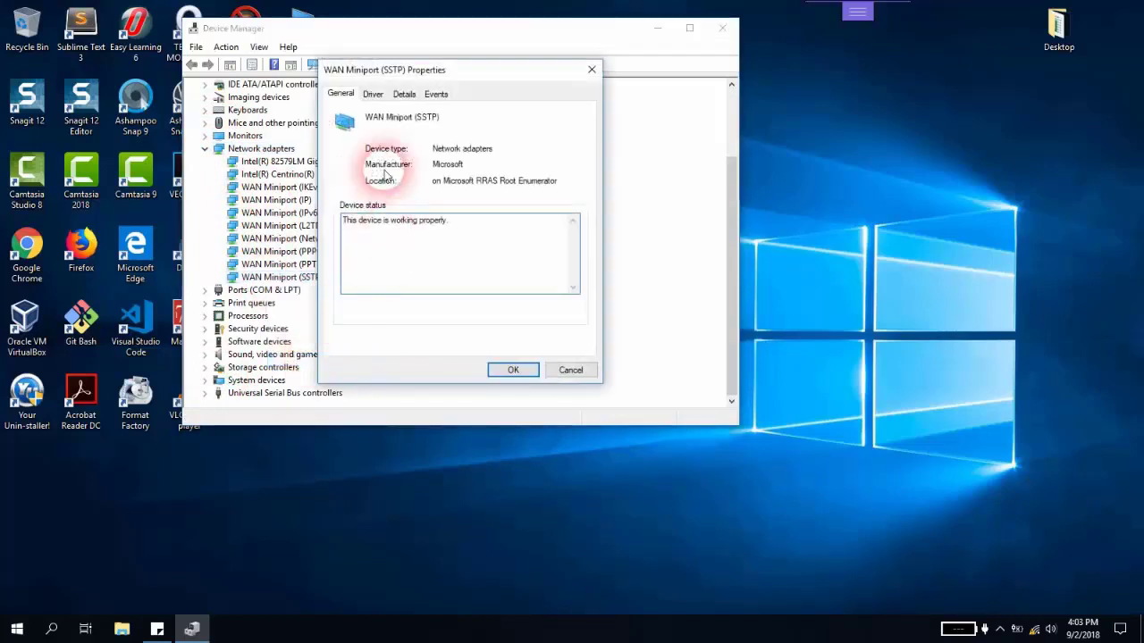
- Examine the adapter's driver information and its Compatible Ids, Provider and Hardware Ids details
left_click(375, 96)
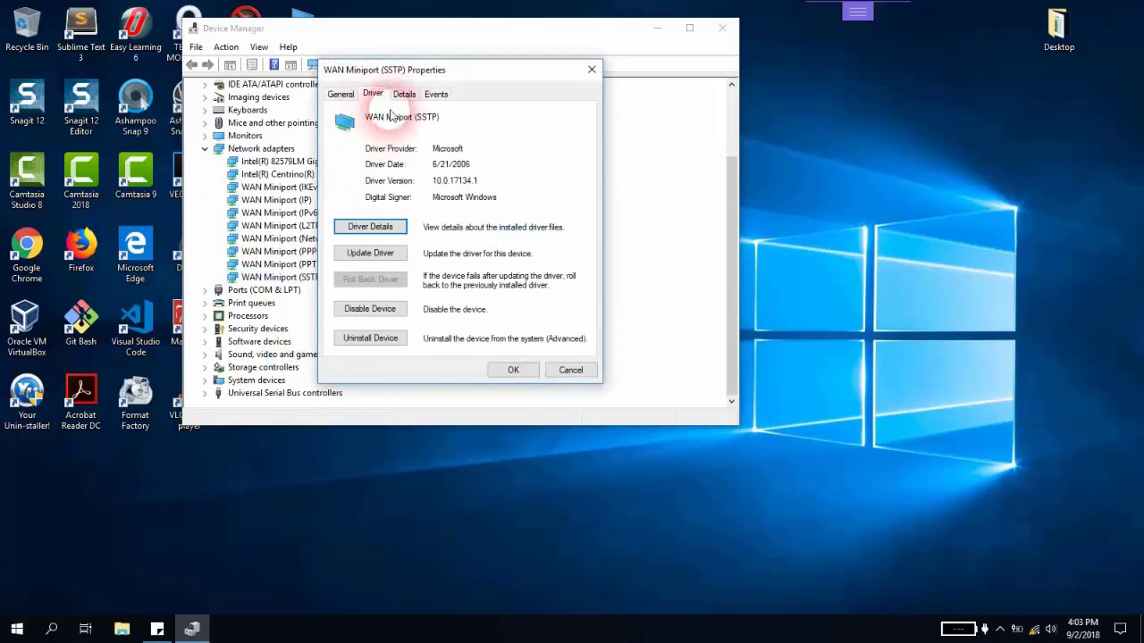
left_click(403, 97)
left_click(406, 164)
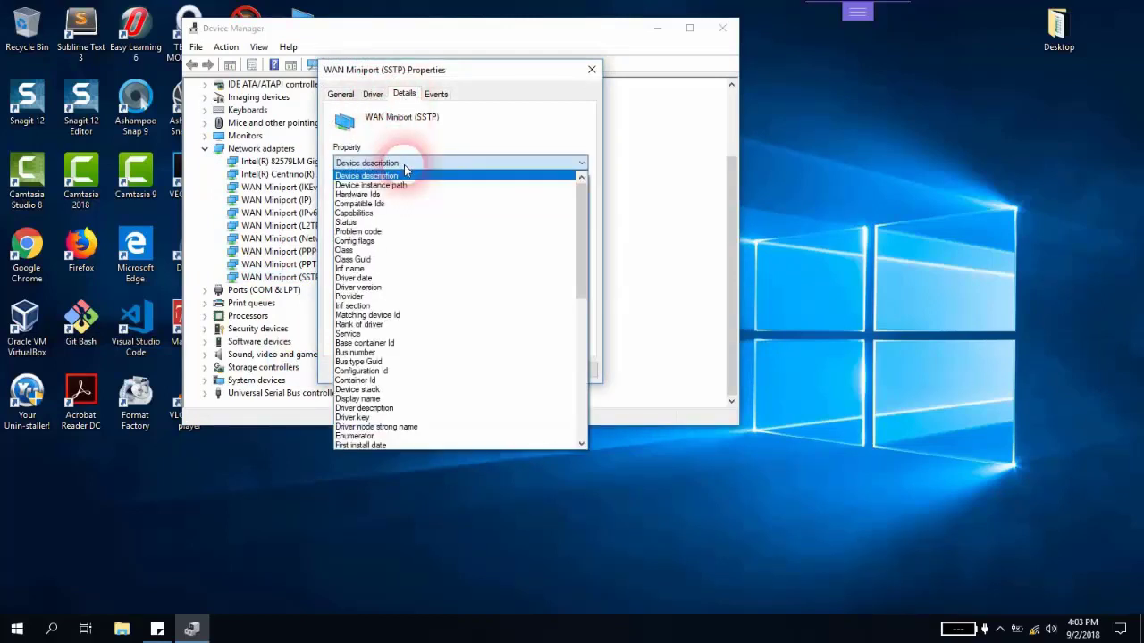
left_click(391, 204)
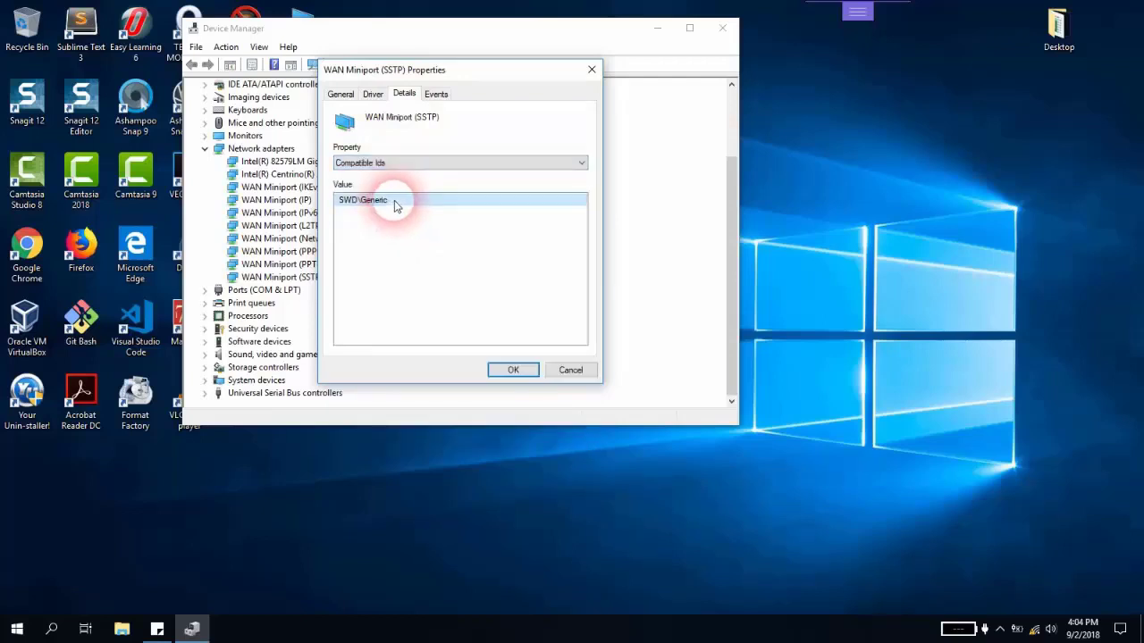
left_click(407, 163)
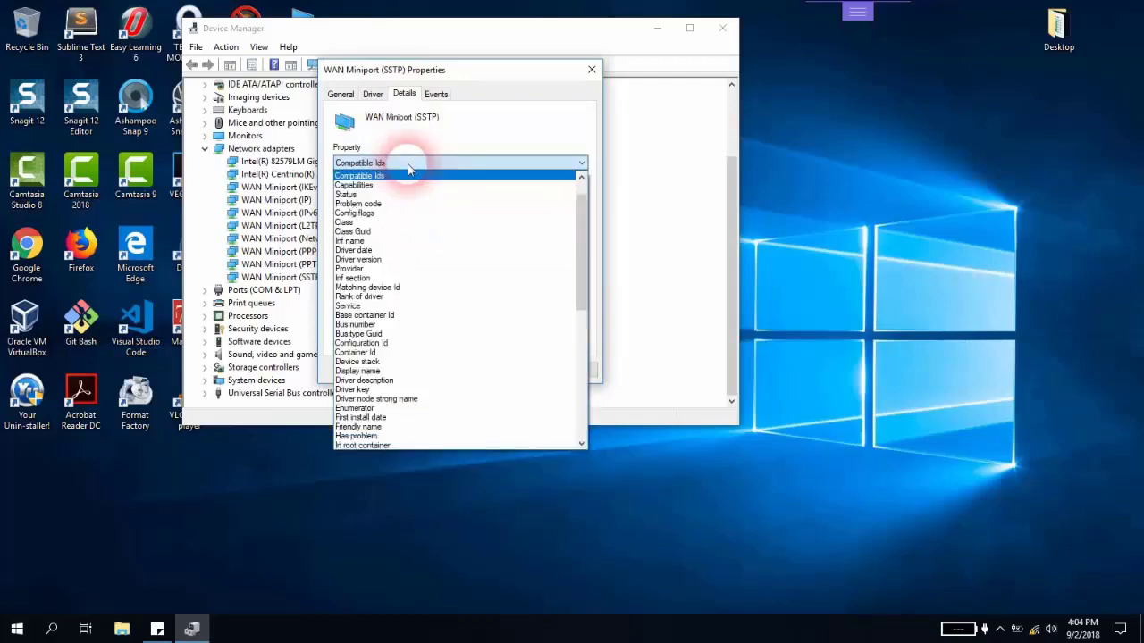
left_click(353, 268)
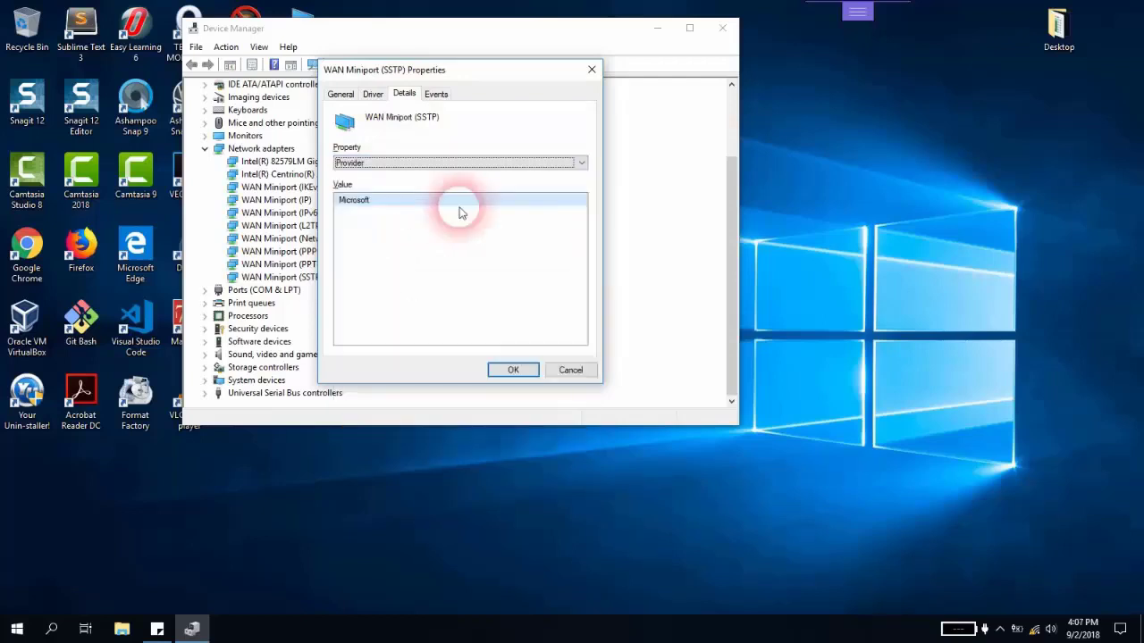
left_click(379, 163)
scroll(409, 241, "up", 5)
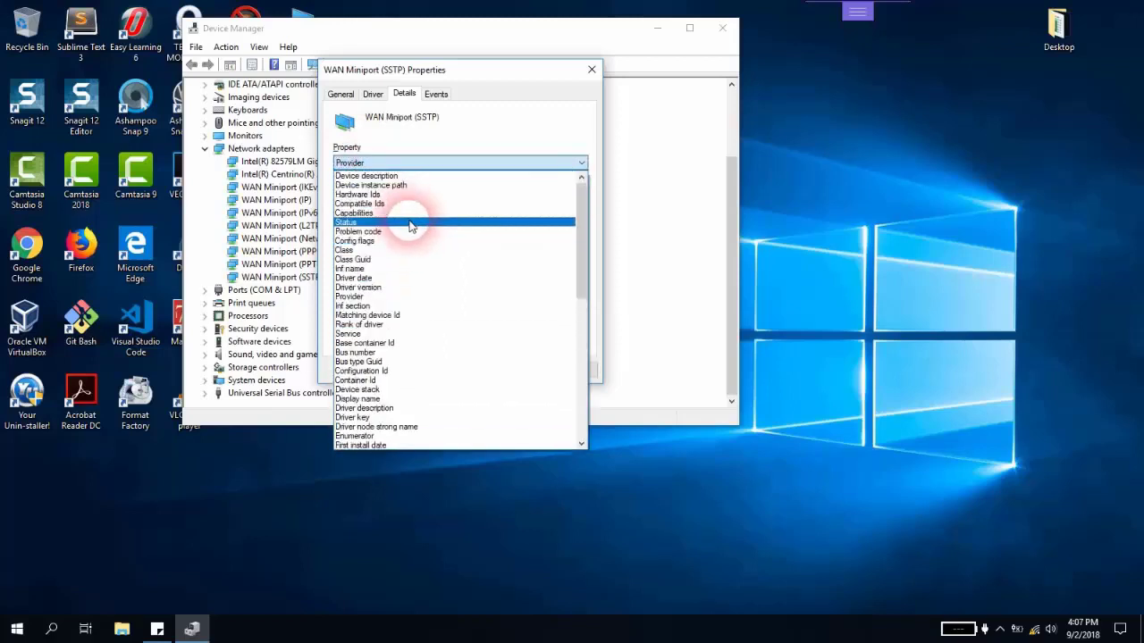
left_click(398, 195)
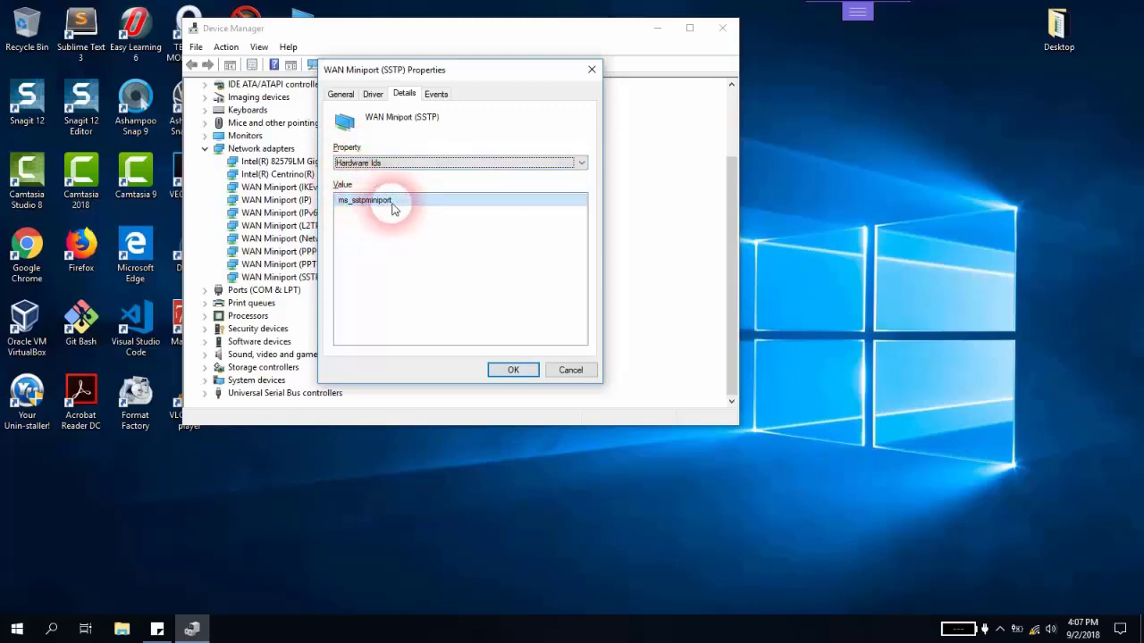
- Open Firefox and search Google for packdriver
double_click(87, 242)
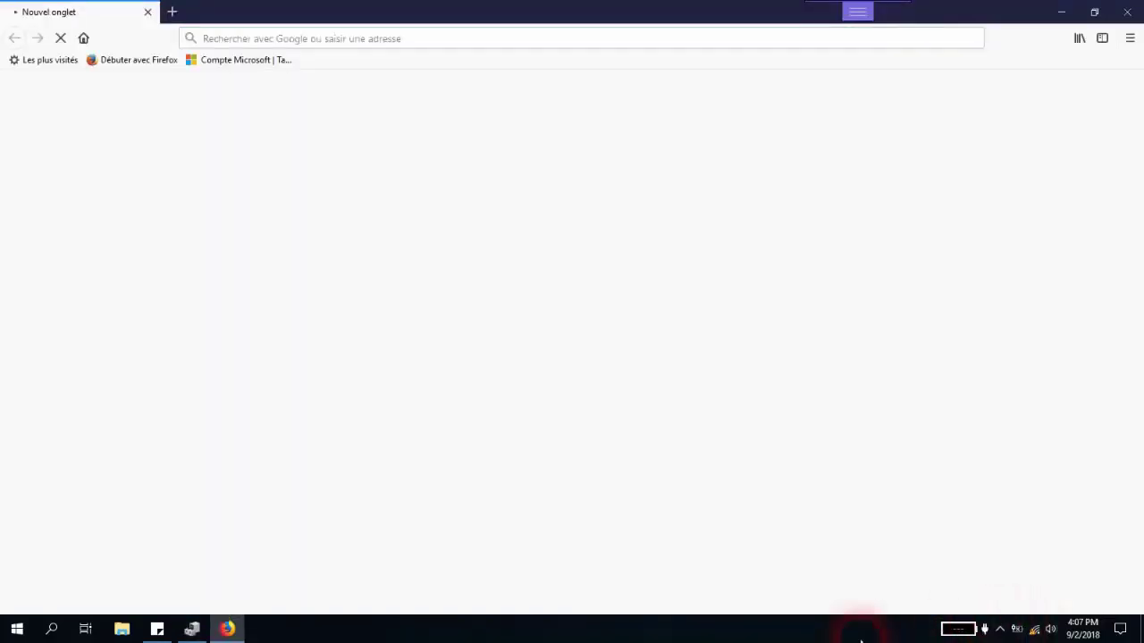
mouse_move(1035, 632)
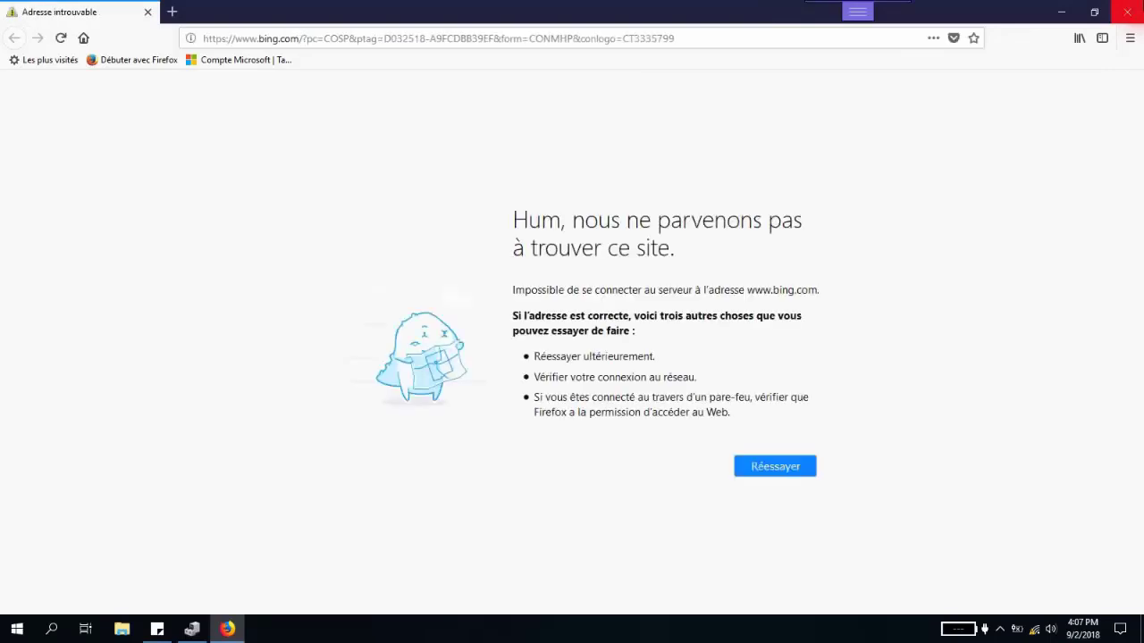
left_click(726, 43)
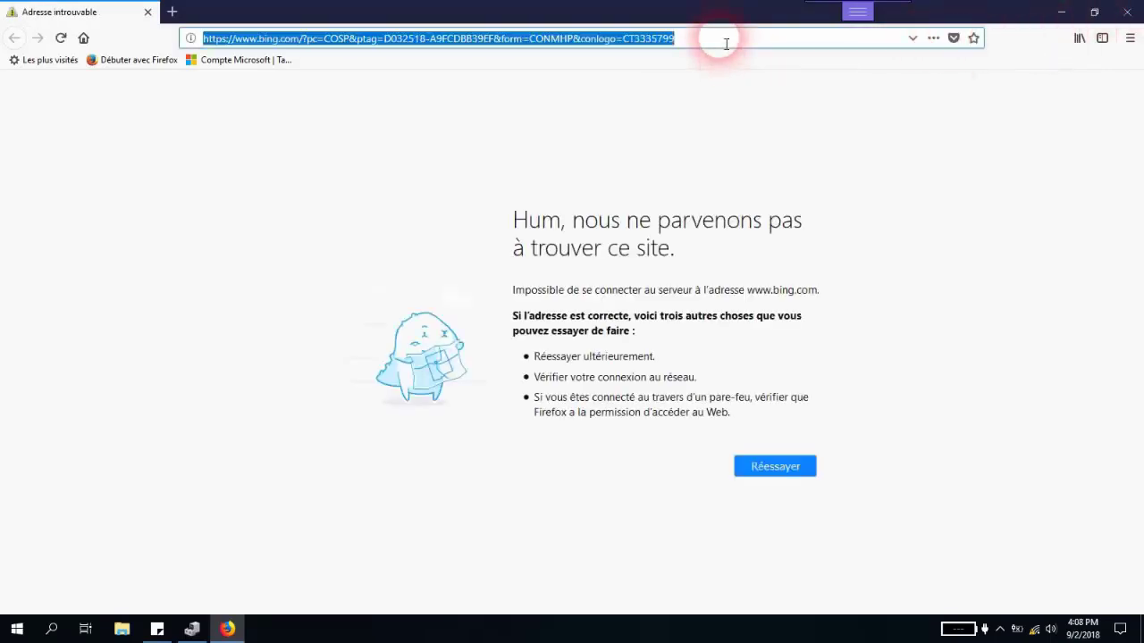
type("packdriver")
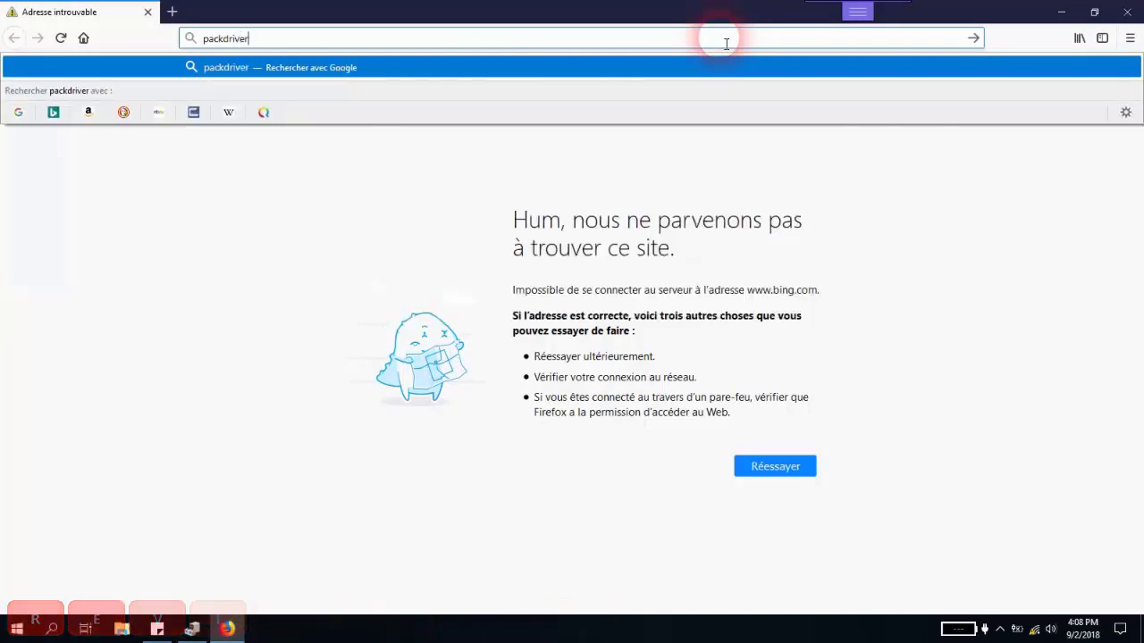
key("Return")
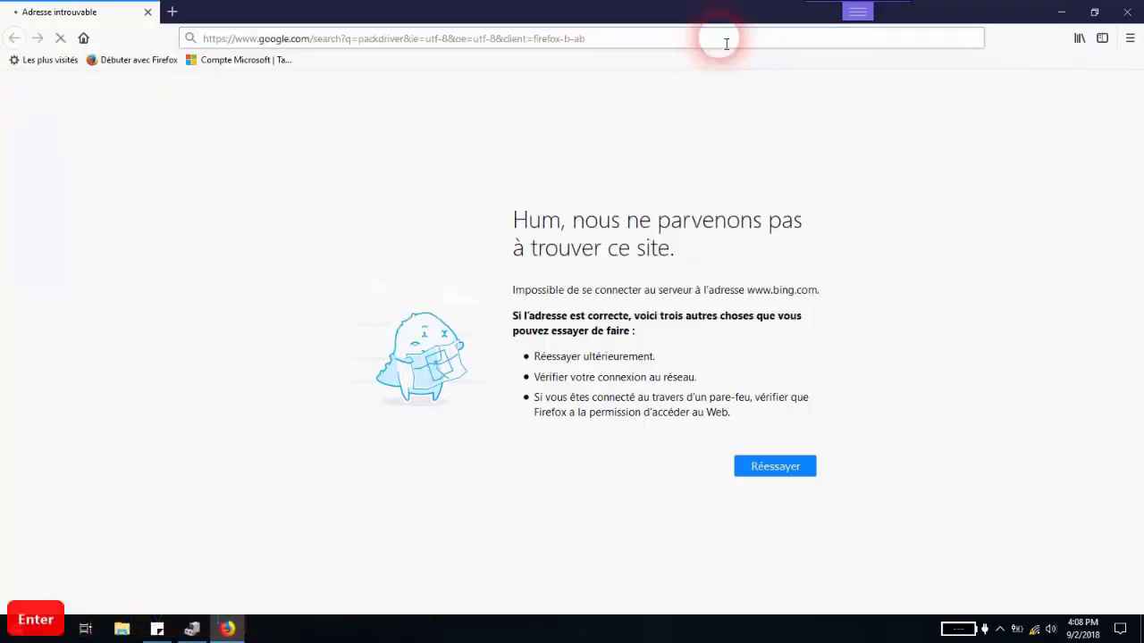
- Close the adapter properties dialog, collapse the network adapters and close Device Manager
left_click(1059, 11)
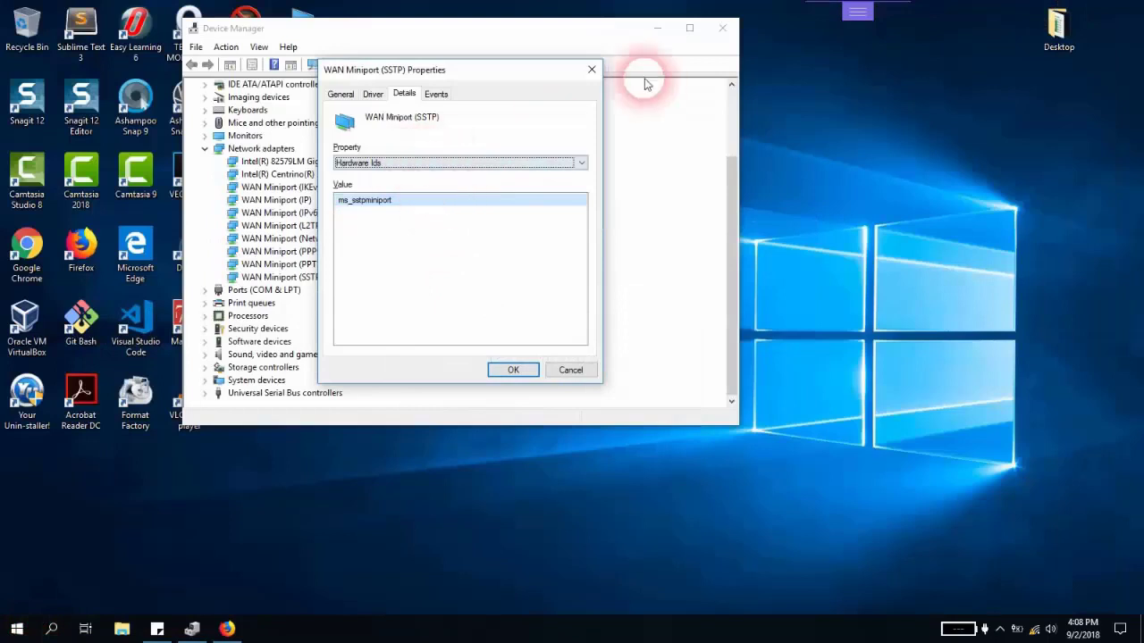
left_click(592, 69)
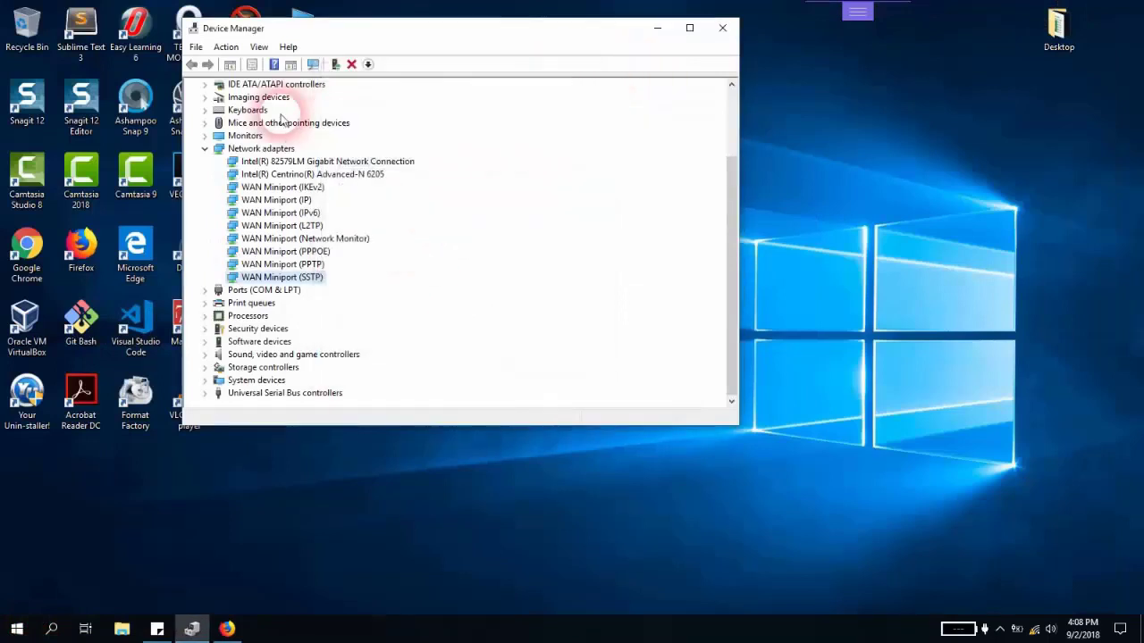
left_click(209, 149)
left_click(259, 239)
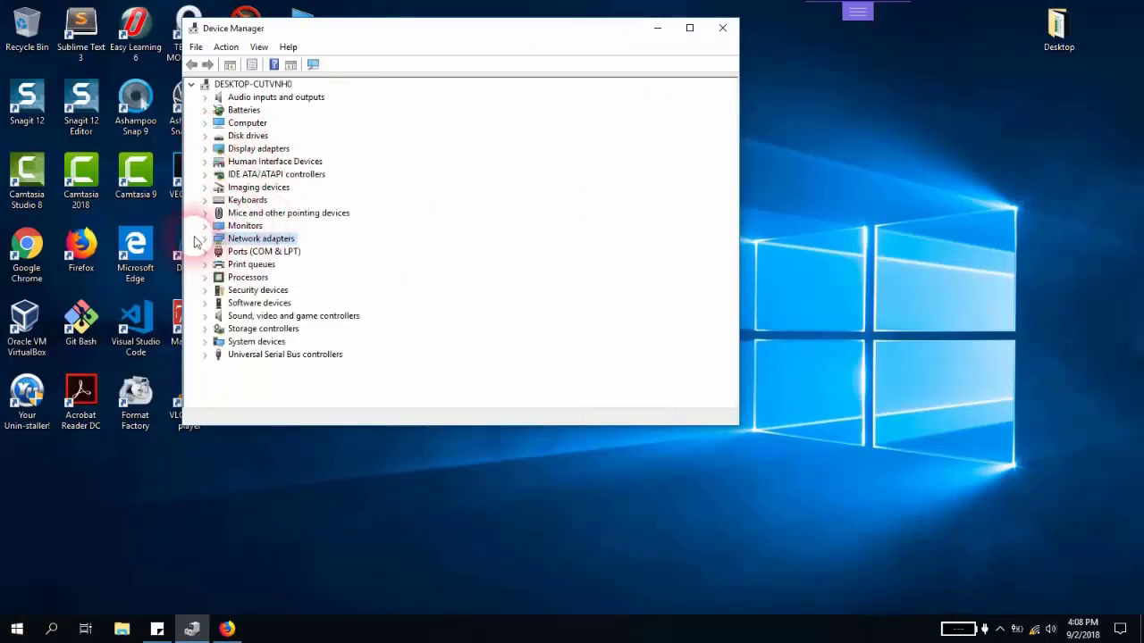
left_click(663, 81)
left_click(722, 27)
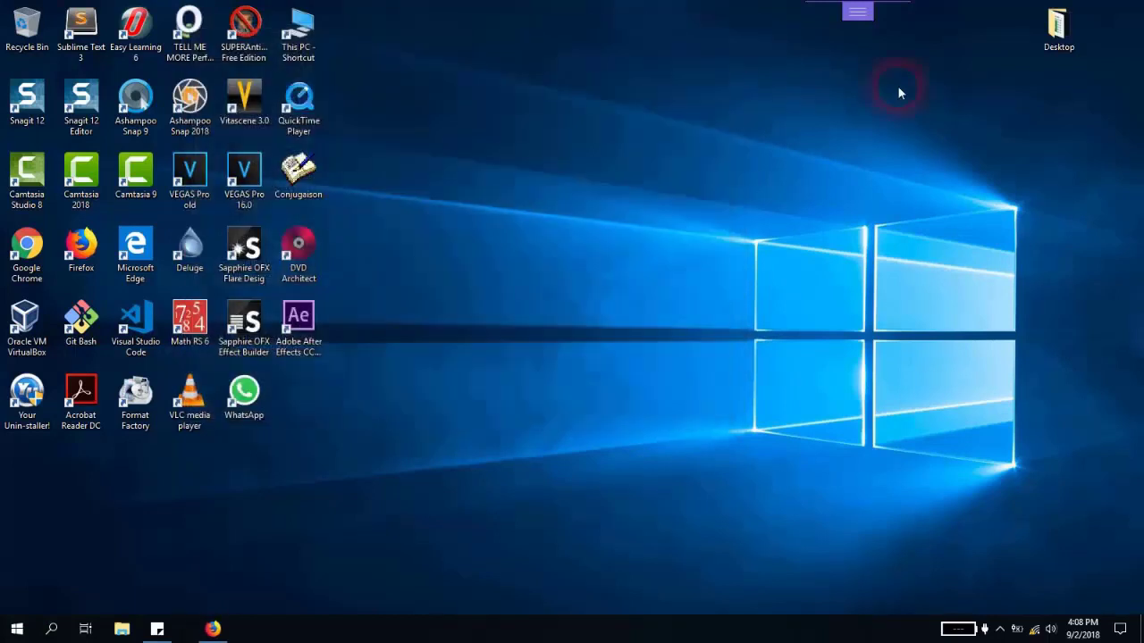
- Check the Wi-Fi connection status in the network flyout
left_click(1037, 631)
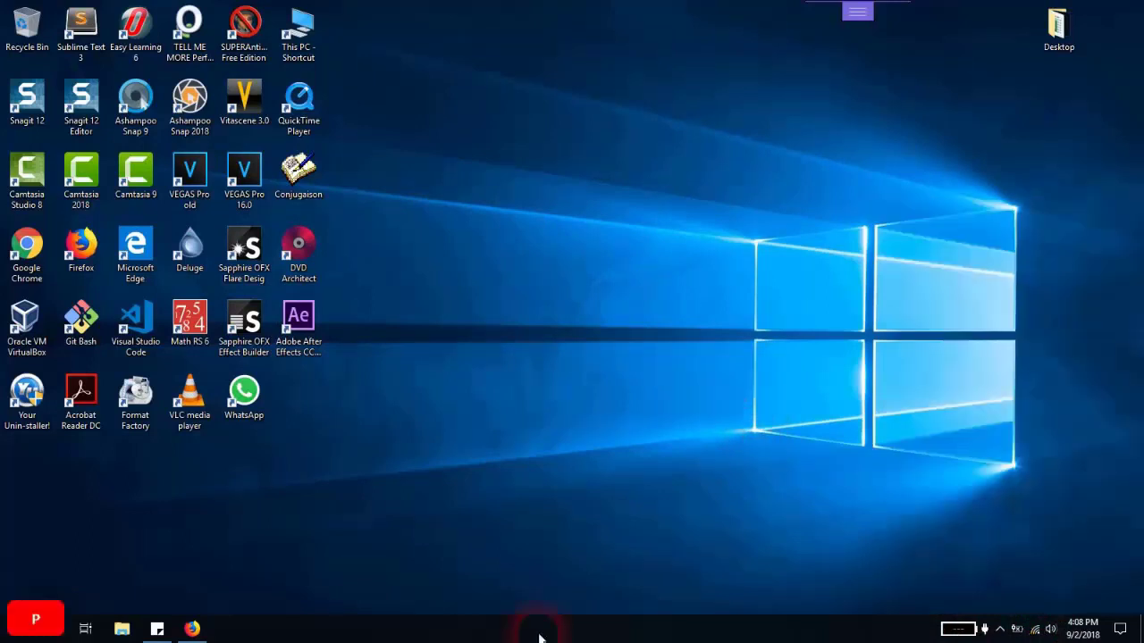
key("alt+p")
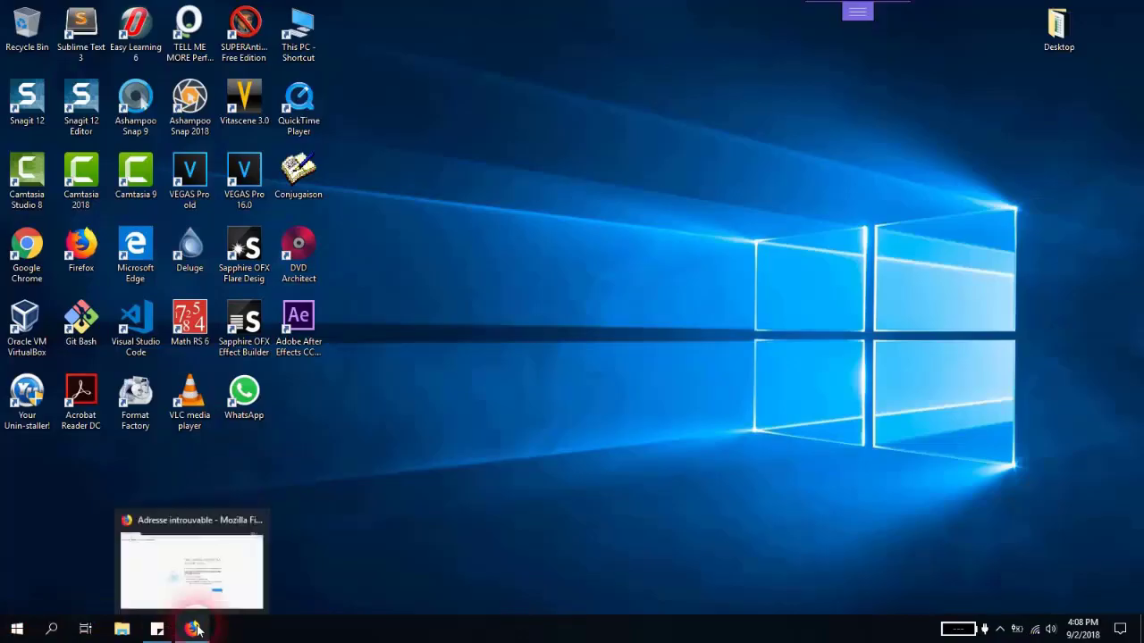
- Return to Firefox and search Google for driverpack soltuion
left_click(249, 568)
left_click(375, 38)
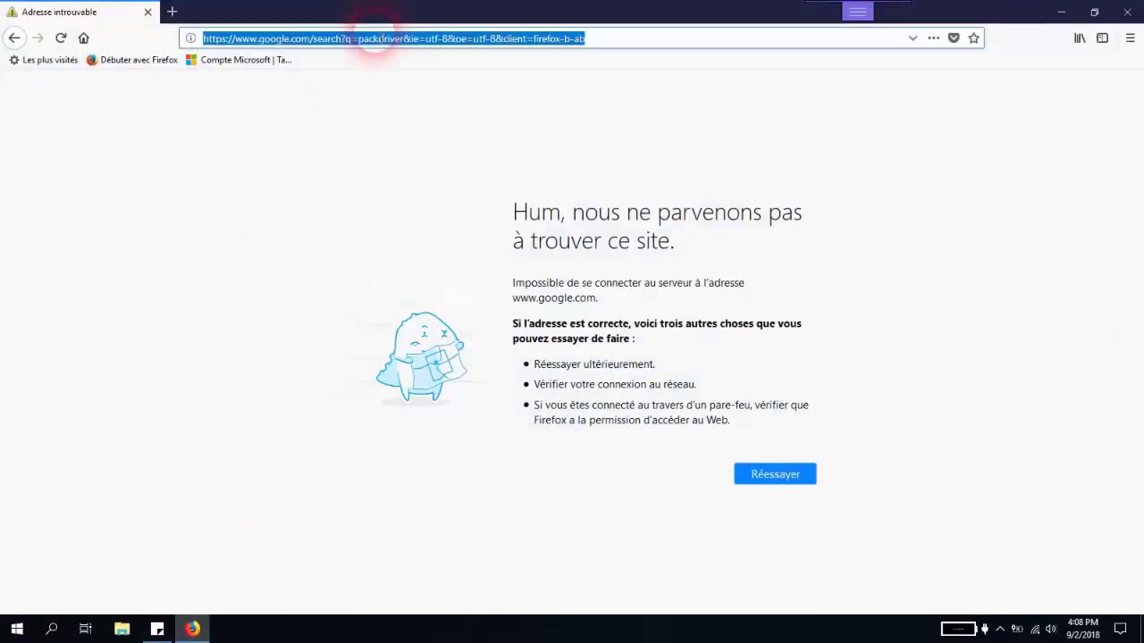
type("driver")
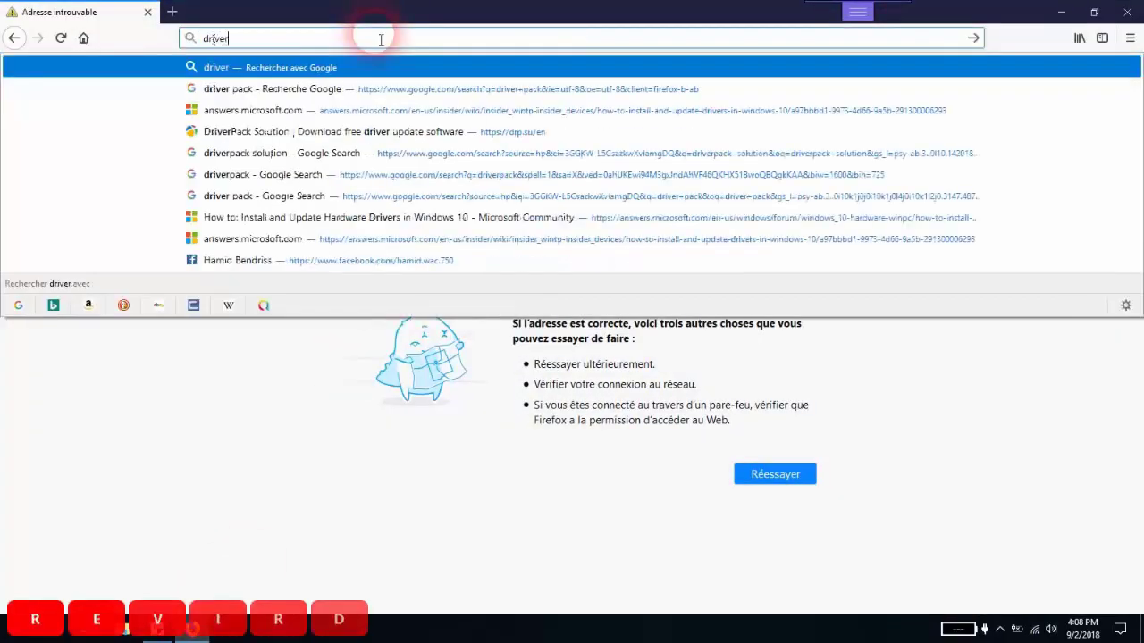
type("pack soltuion")
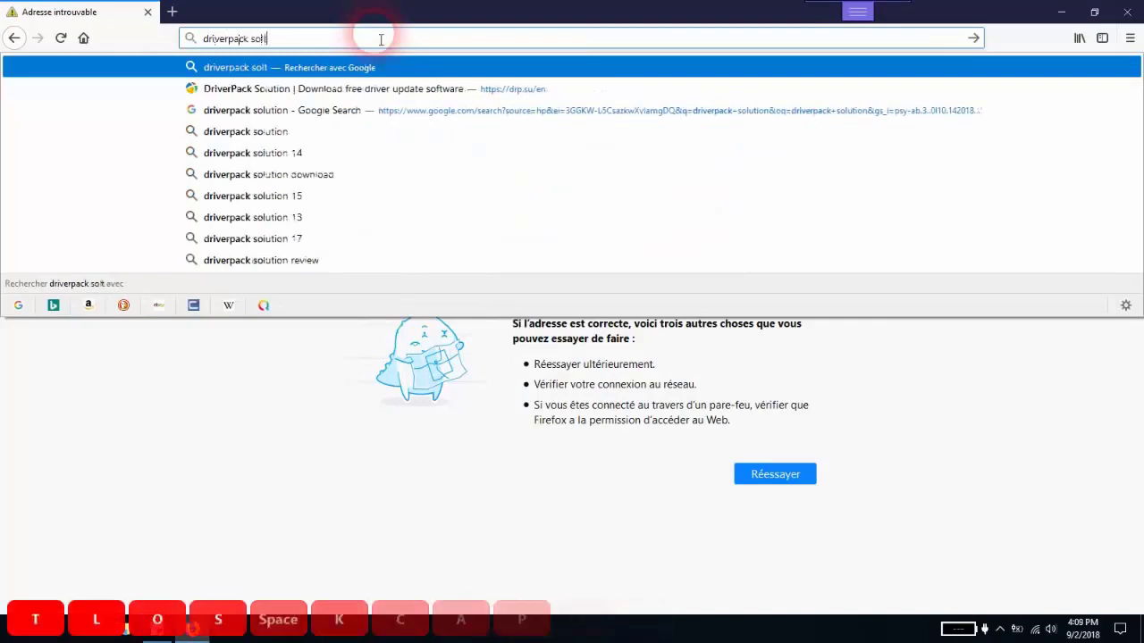
key("Return")
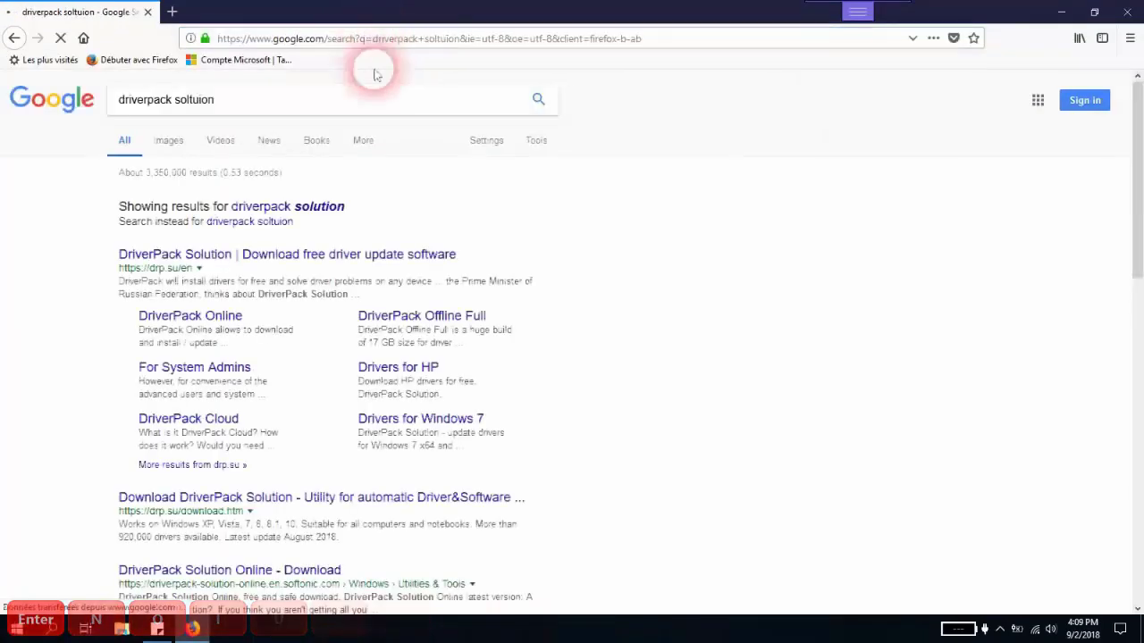
- Open the DriverPack Solution website from the corrected search results and save the DriverPack-17-Online.exe installer
left_click(310, 207)
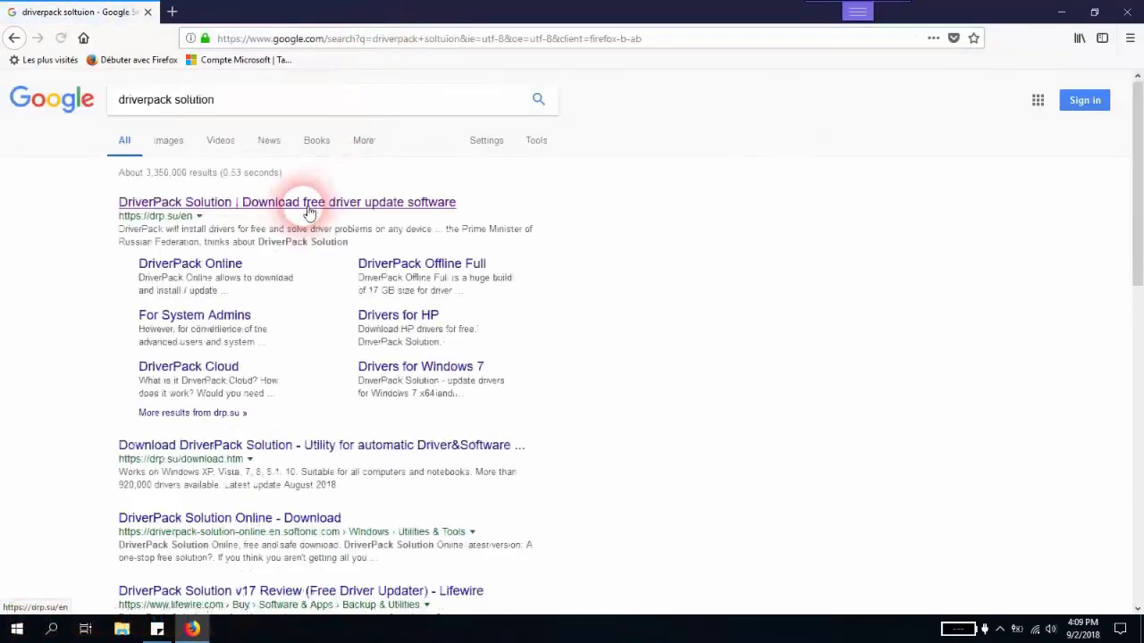
left_click(206, 211)
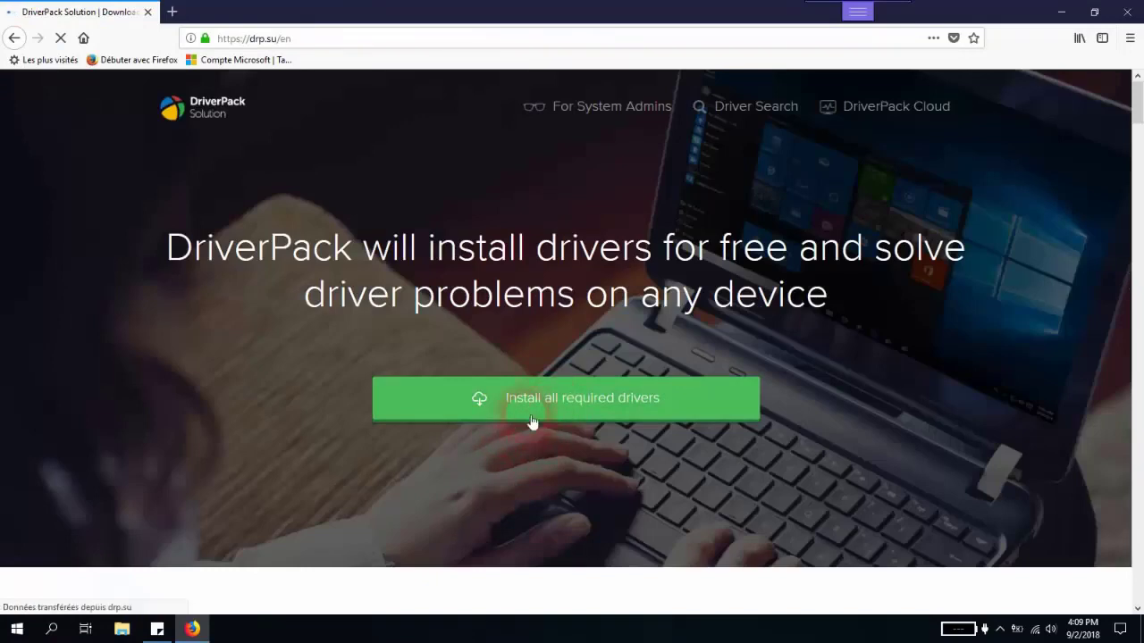
left_click(534, 412)
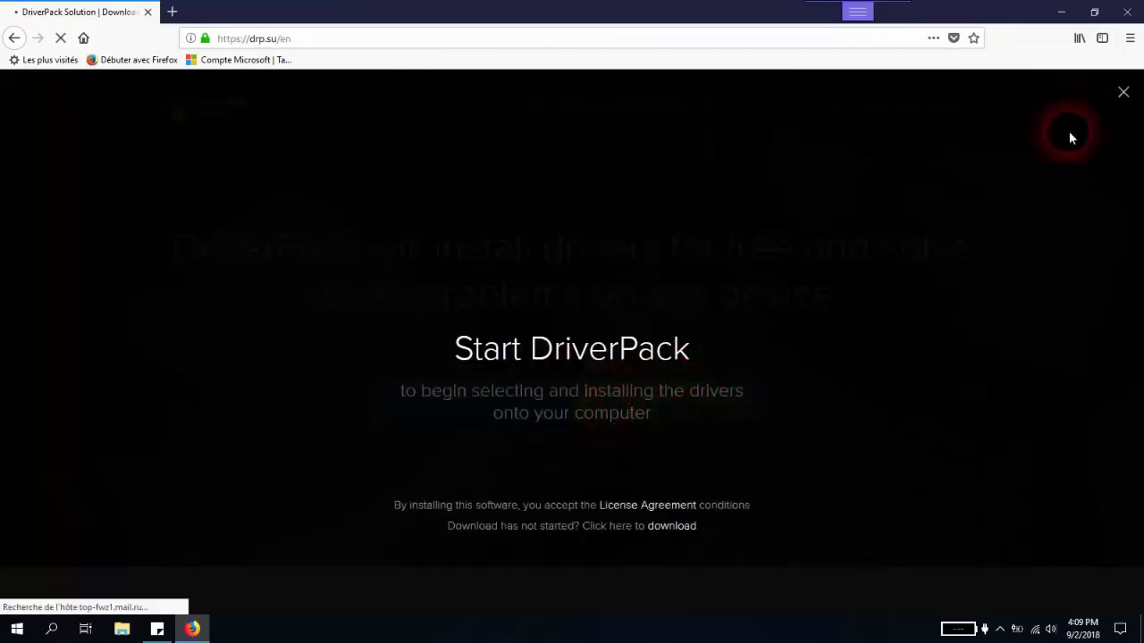
left_click(1123, 92)
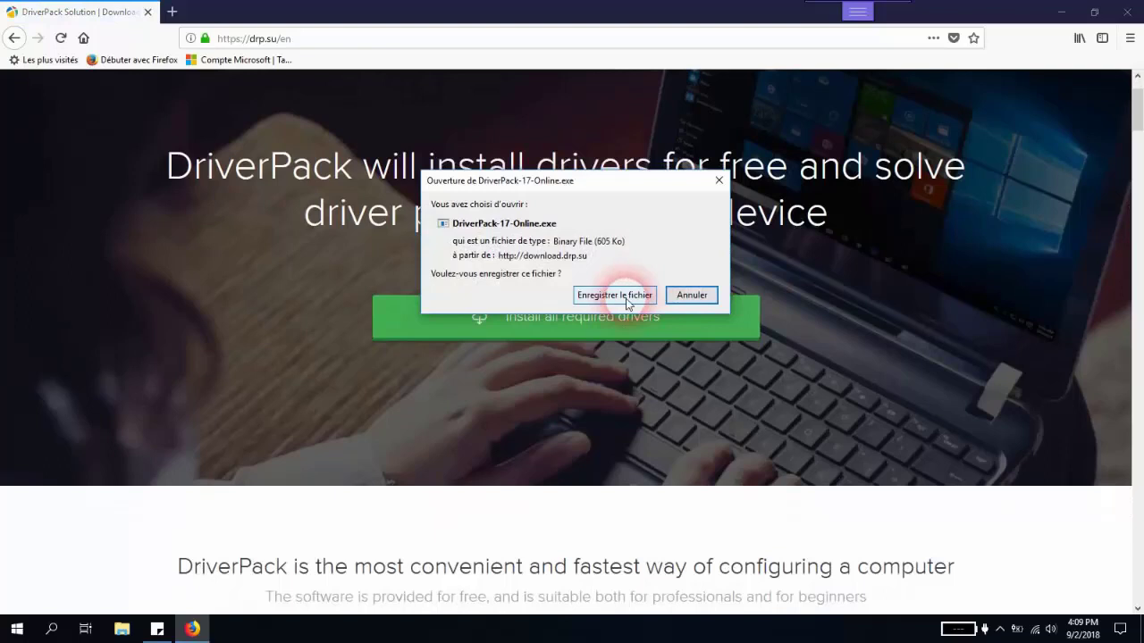
left_click(625, 295)
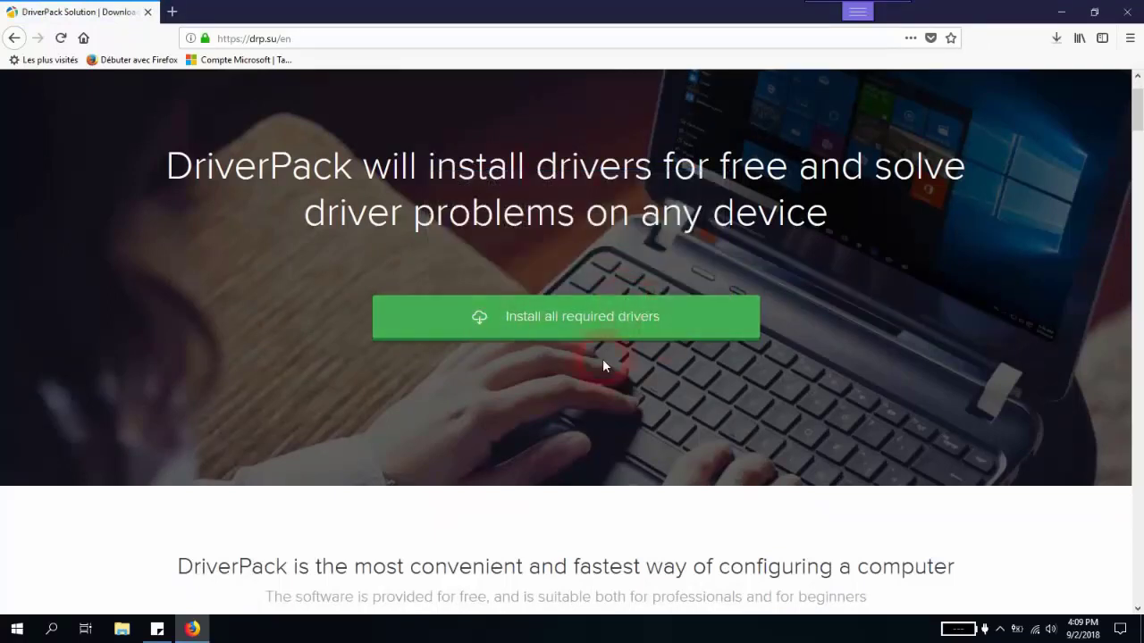
- Open the downloaded DriverPack-17-Online.exe from the browser's downloads list and run it
left_click(1057, 38)
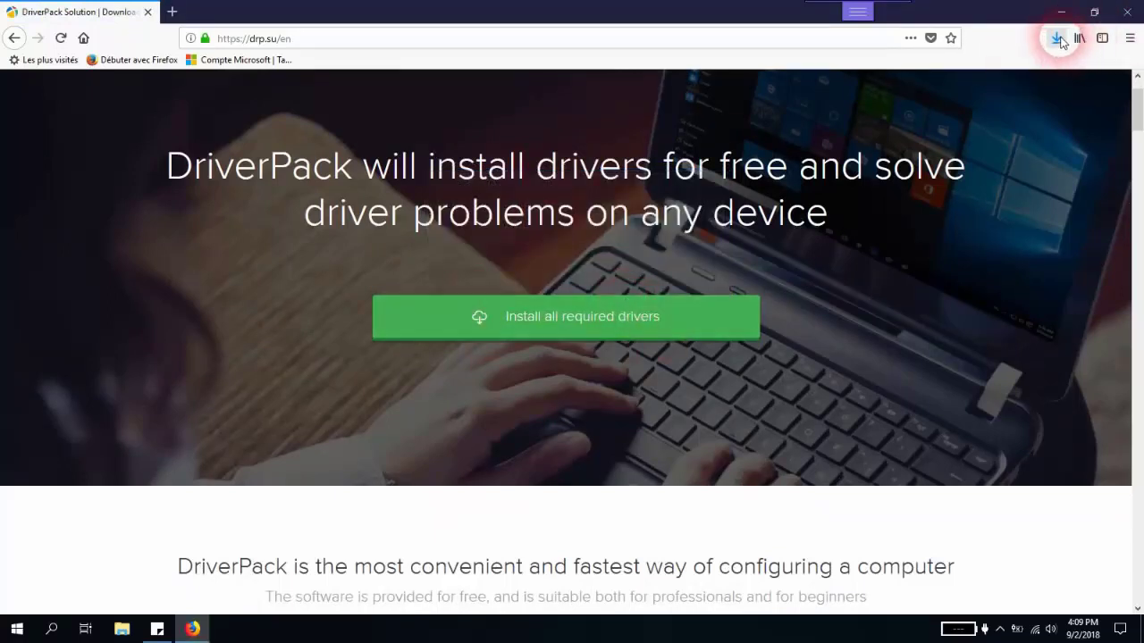
left_click(1057, 38)
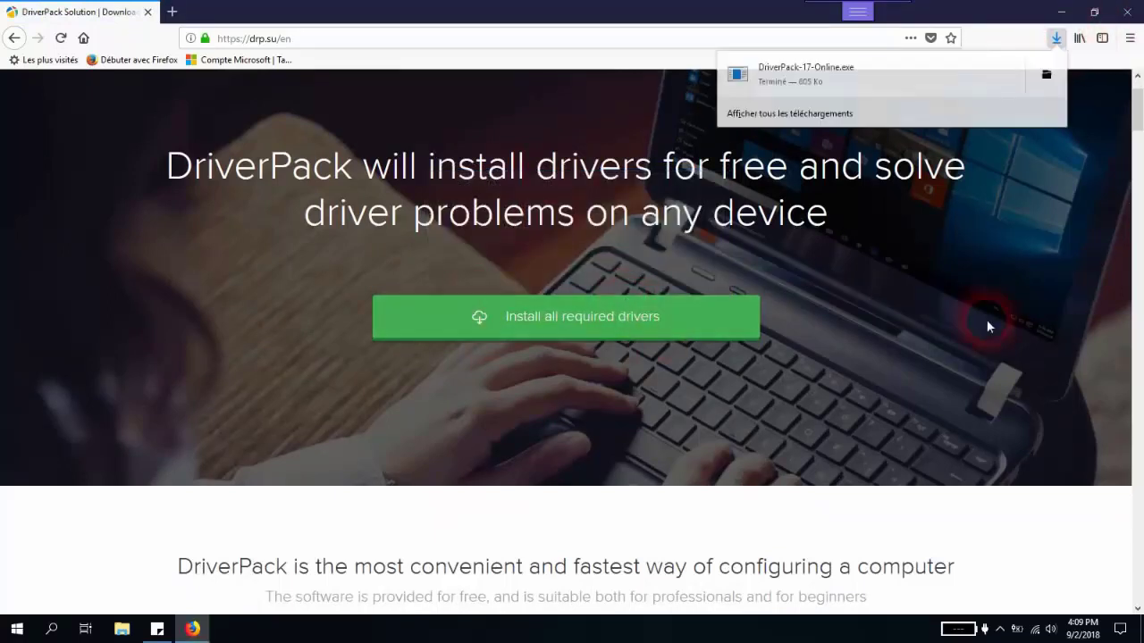
left_click(861, 78)
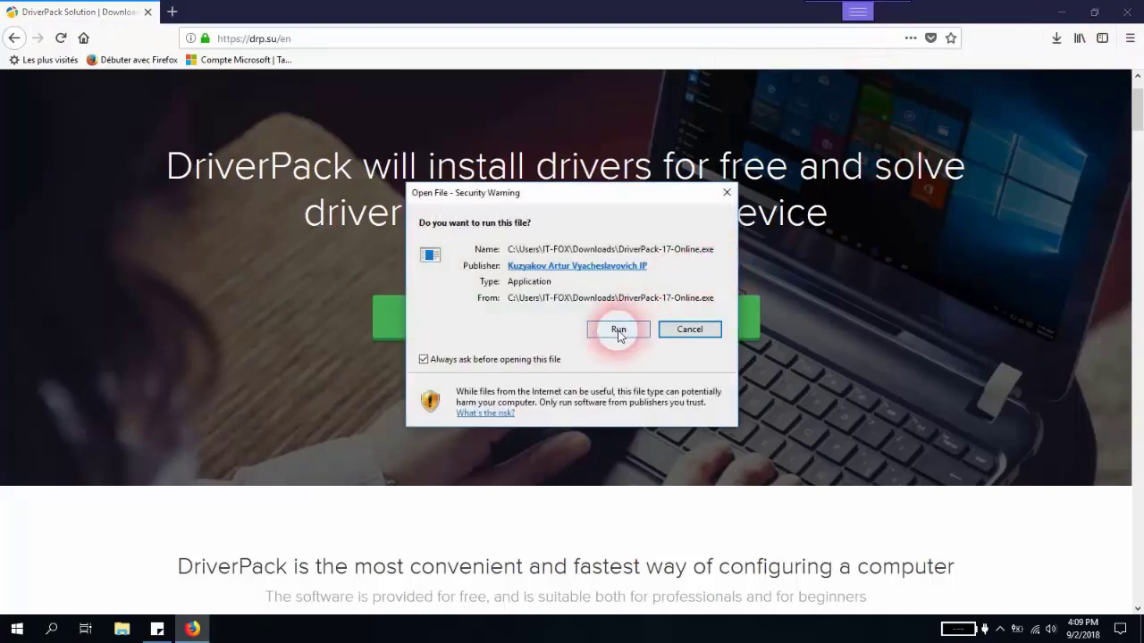
left_click(618, 331)
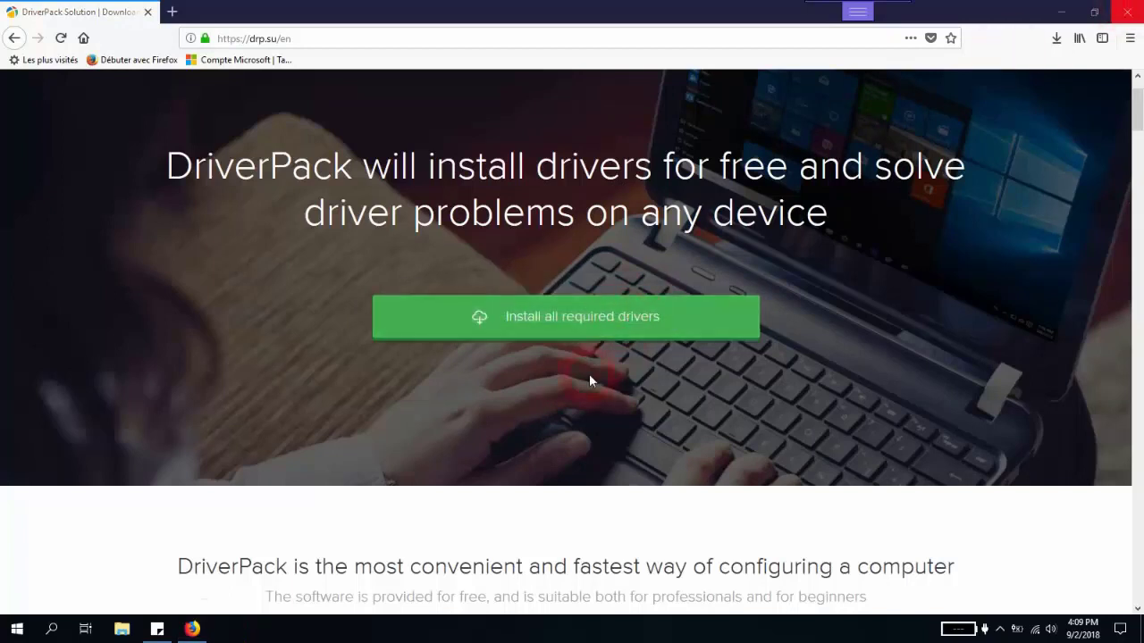
- Minimize Firefox and bring up the DriverPack Solution window while it launches
left_click(1060, 12)
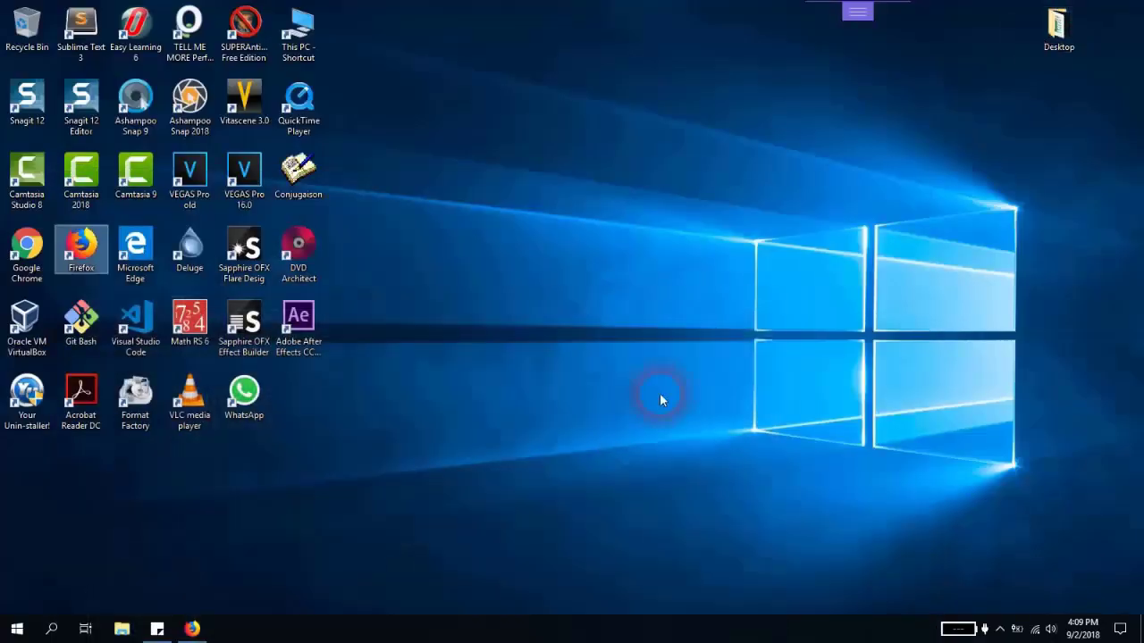
left_click(191, 629)
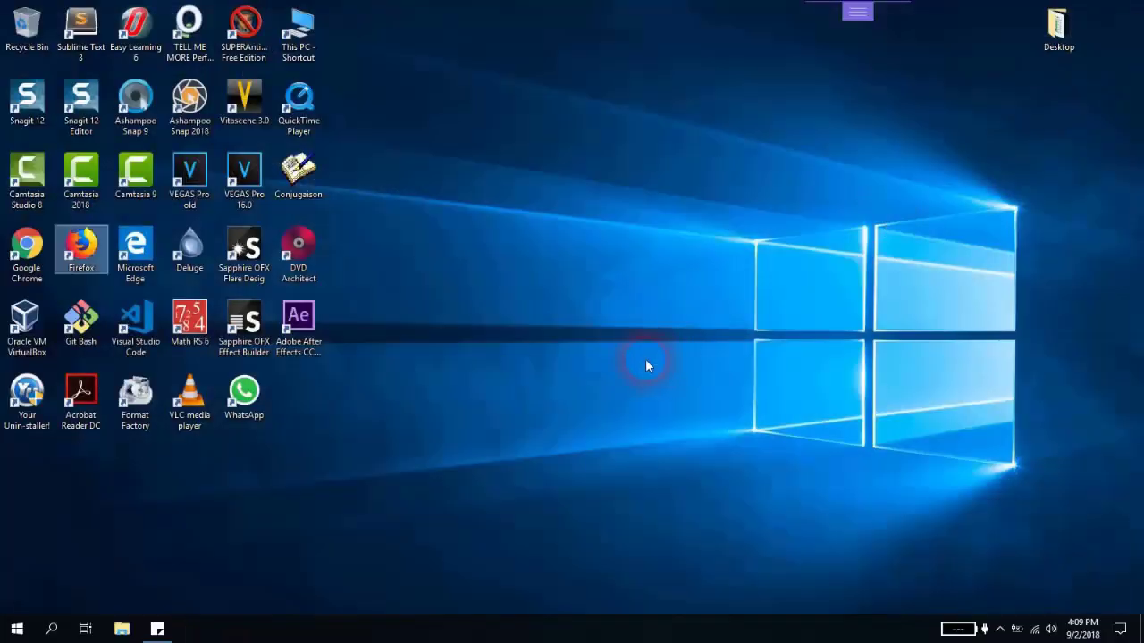
key("Return")
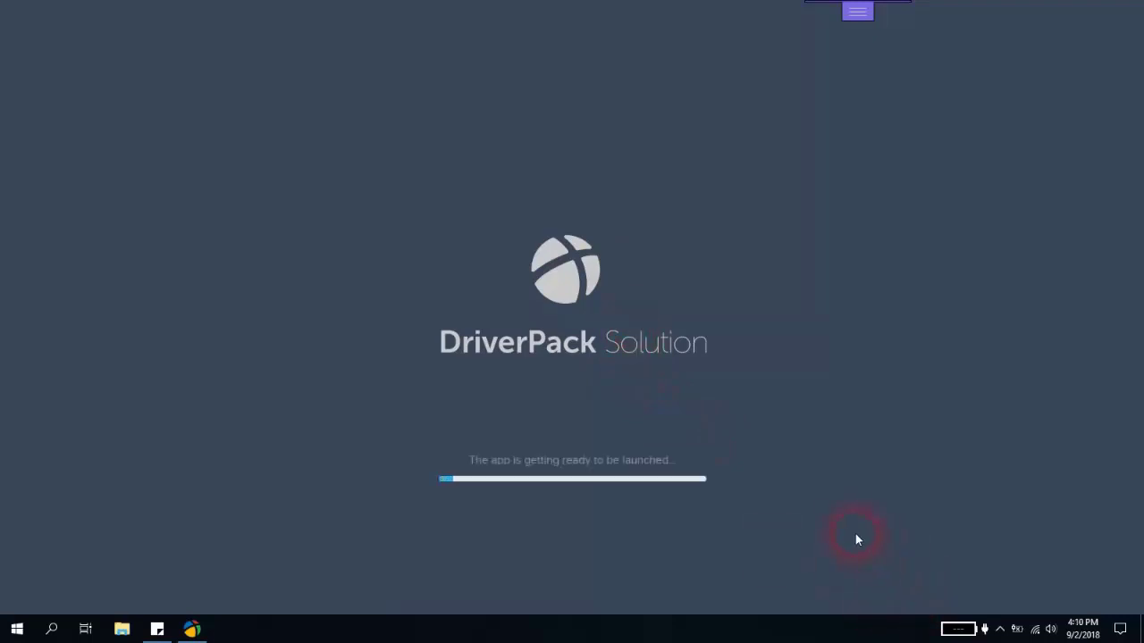
key("Control_R")
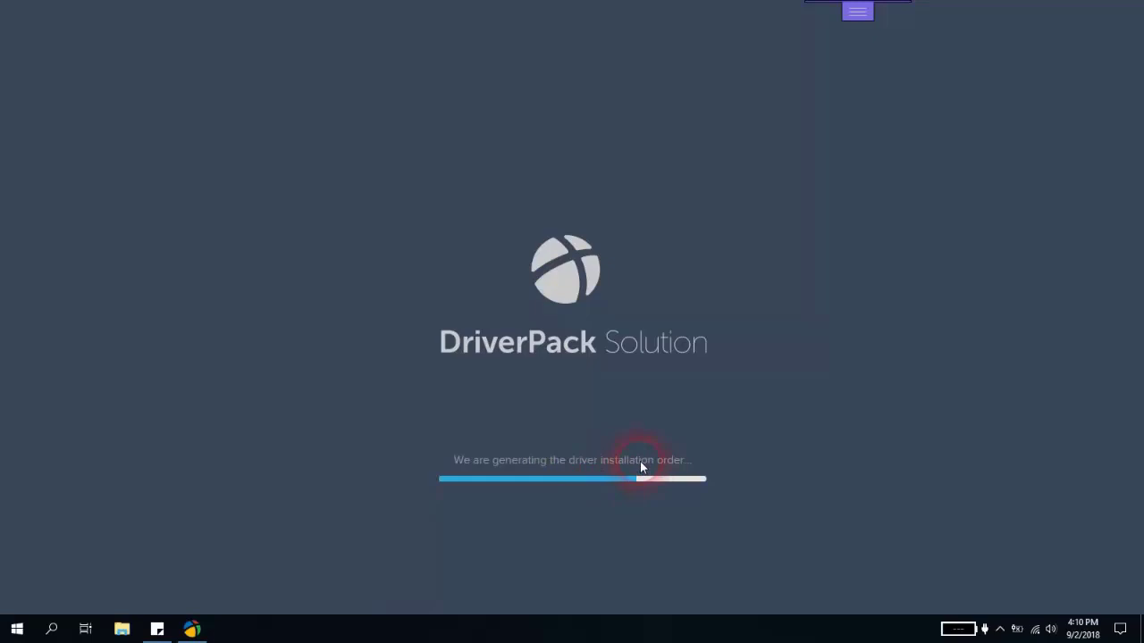
key("Alt_R")
key("Alt_R")
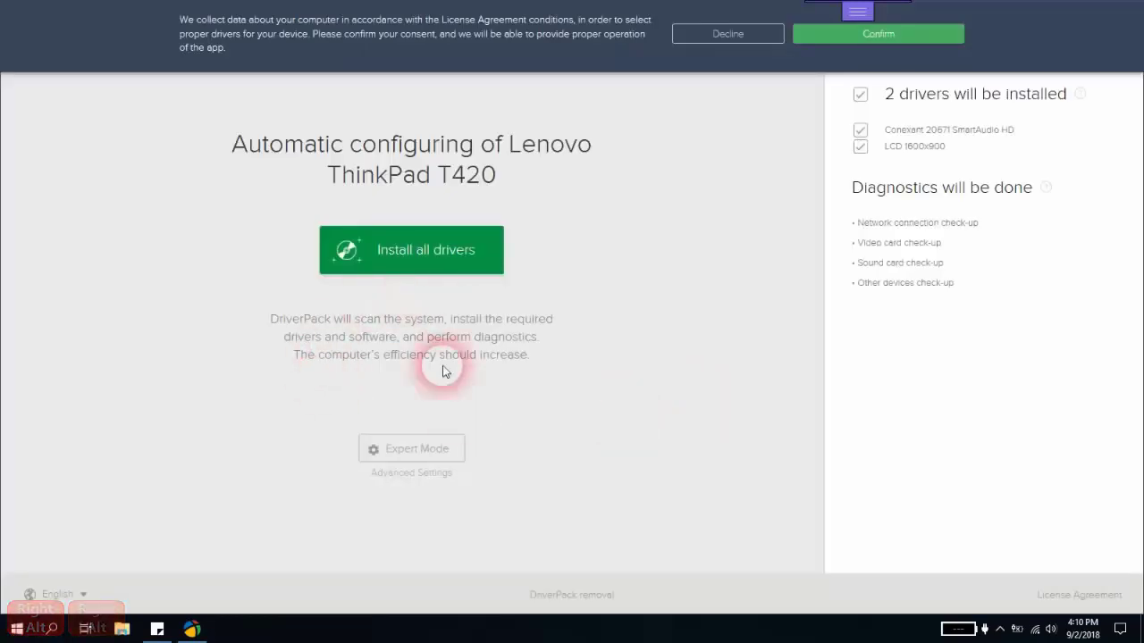
- Switch to Expert Mode and untick all software programs recommended by DriverPack in the Software section
left_click(416, 448)
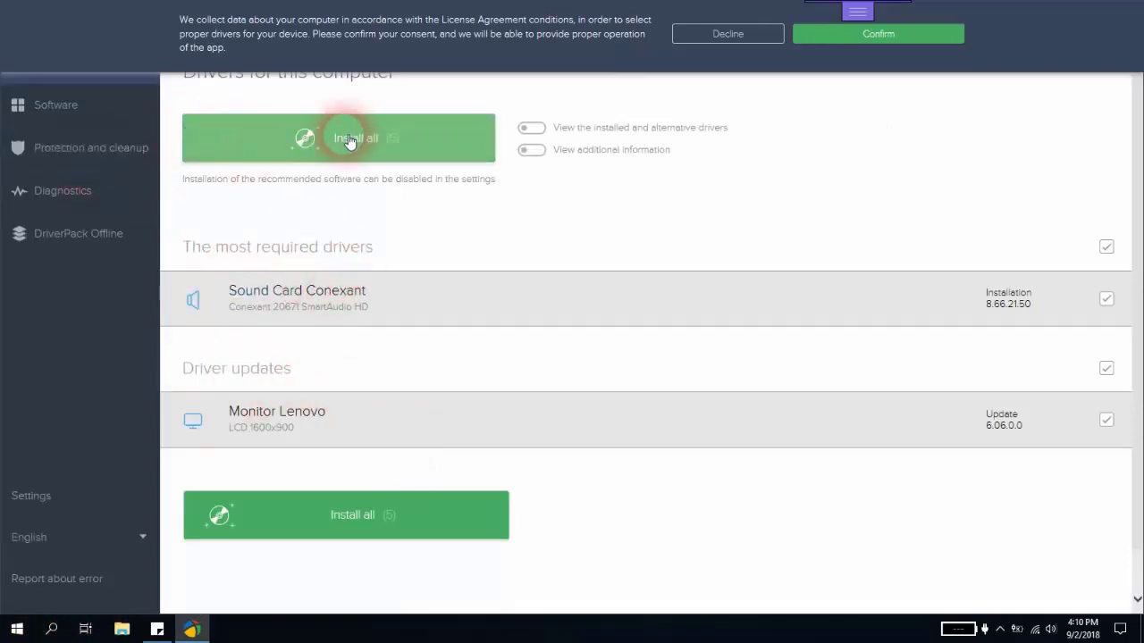
left_click(77, 115)
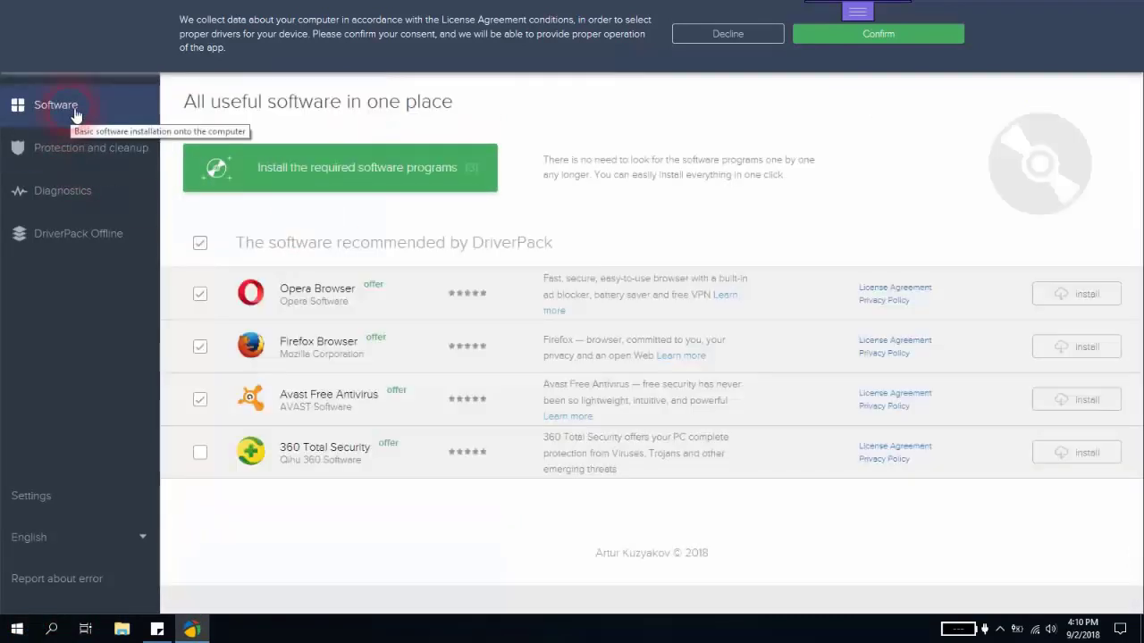
left_click(201, 244)
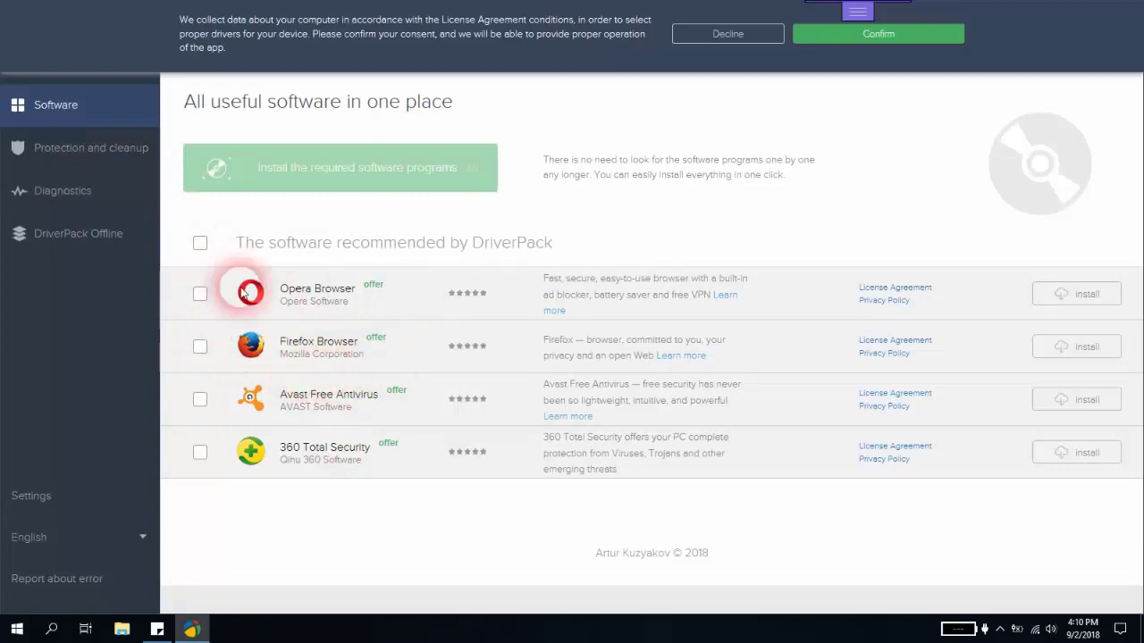
- Untick FormatFactory 4.3.0.0 and Avast Free Antivirus in the Protection and cleanup section
left_click(101, 153)
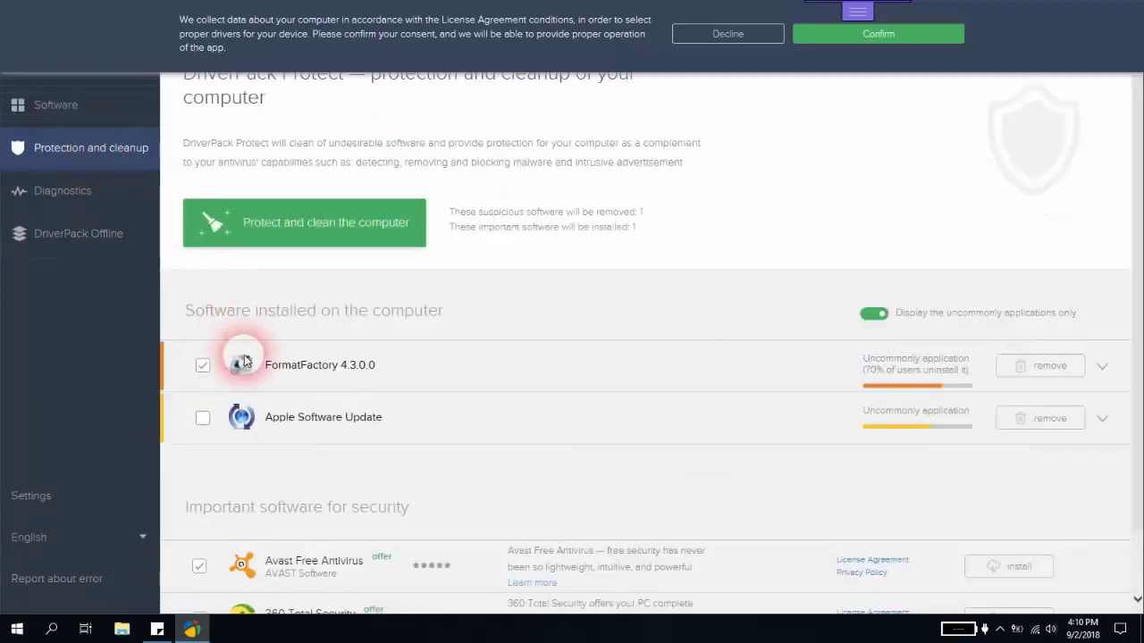
scroll(238, 355, "down", 1)
left_click(204, 293)
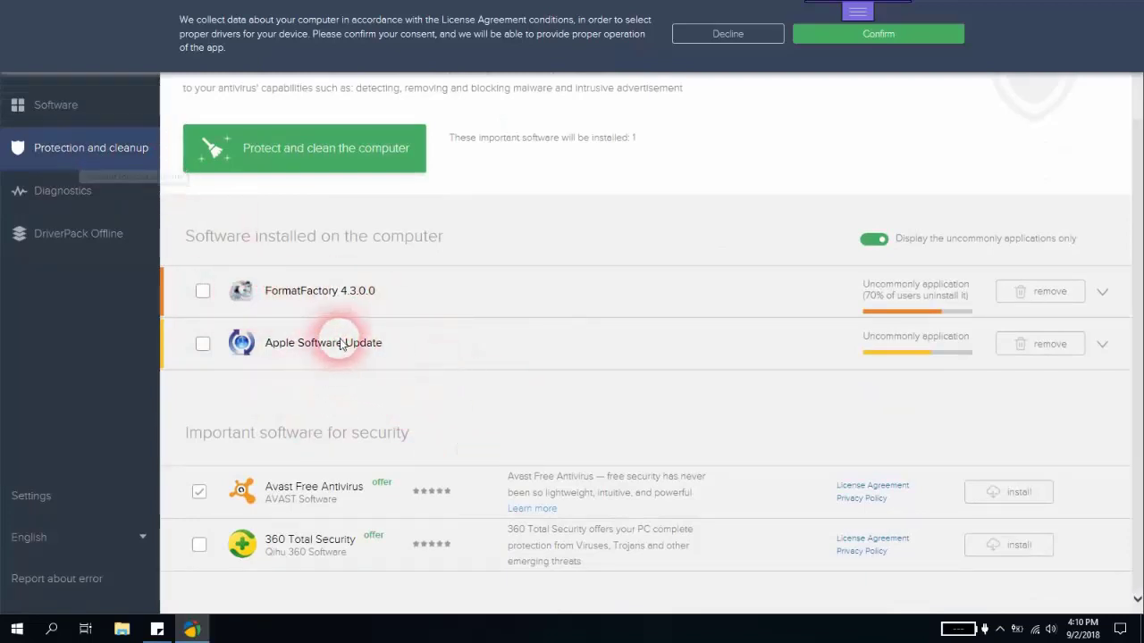
left_click(199, 494)
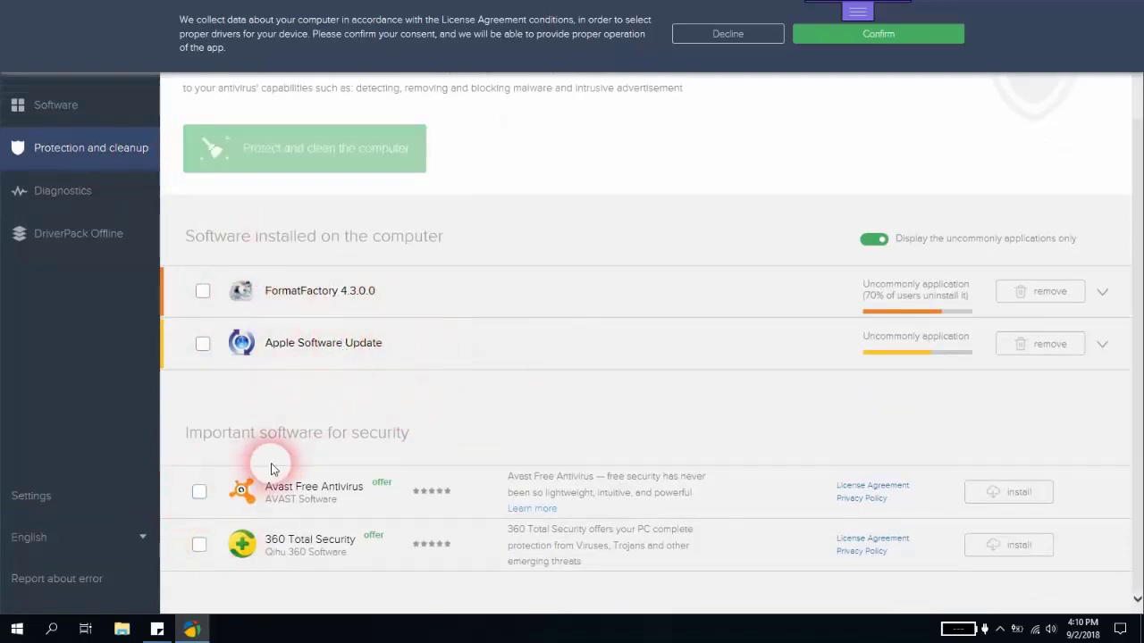
scroll(282, 413, "up", 1)
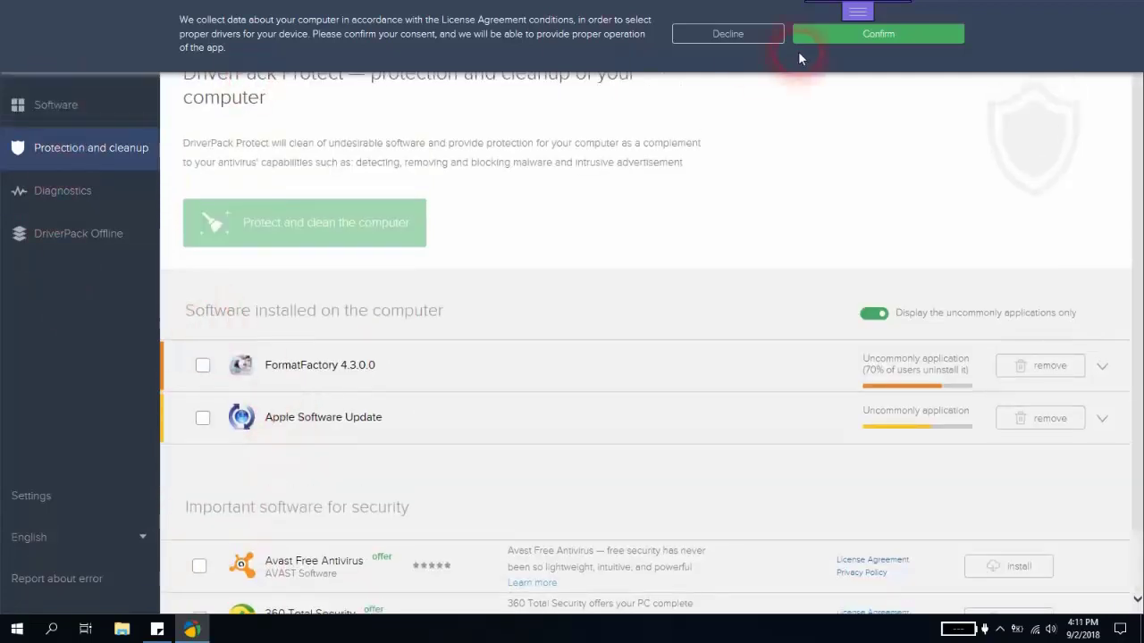
- Confirm the data-collection agreement and return to the Drivers list for this computer
left_click(835, 36)
left_click(78, 63)
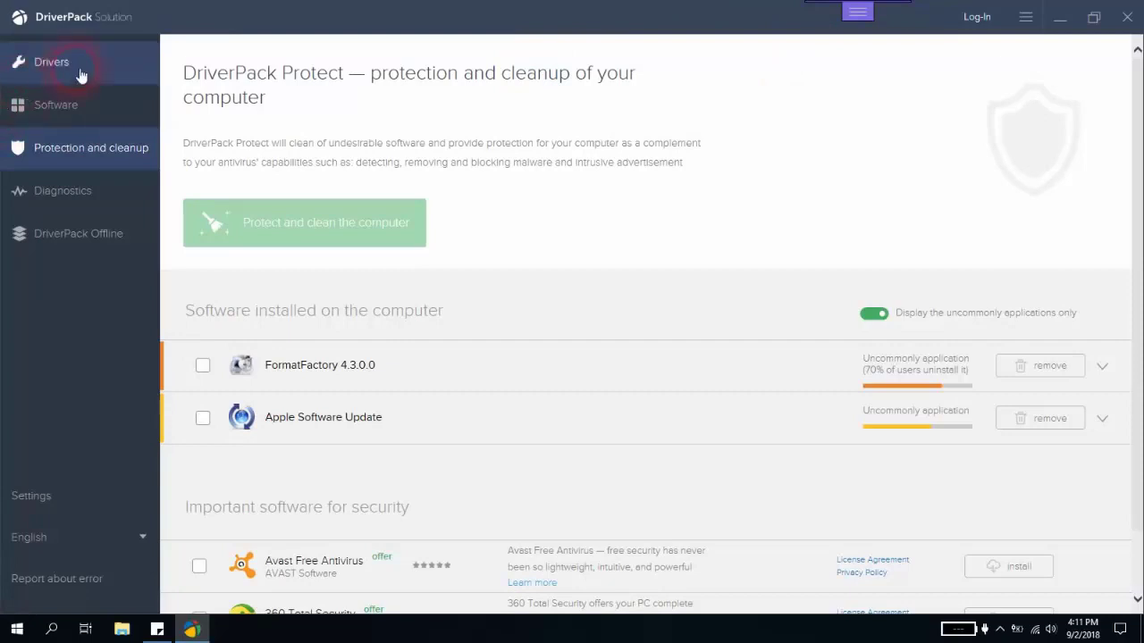
left_click(363, 143)
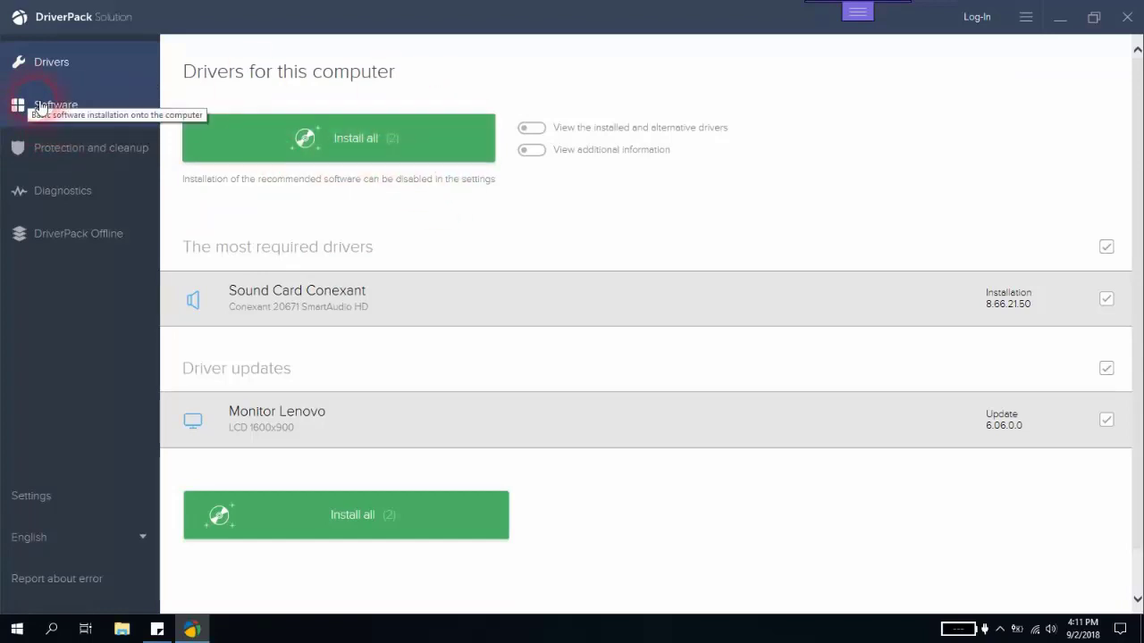
left_click(36, 157)
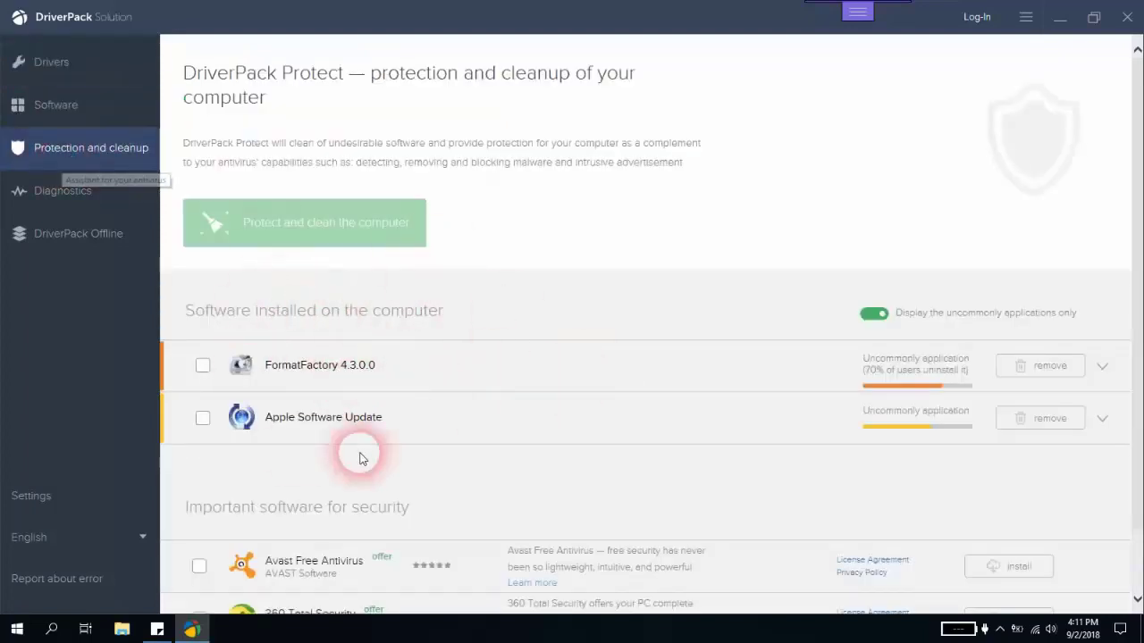
left_click(81, 73)
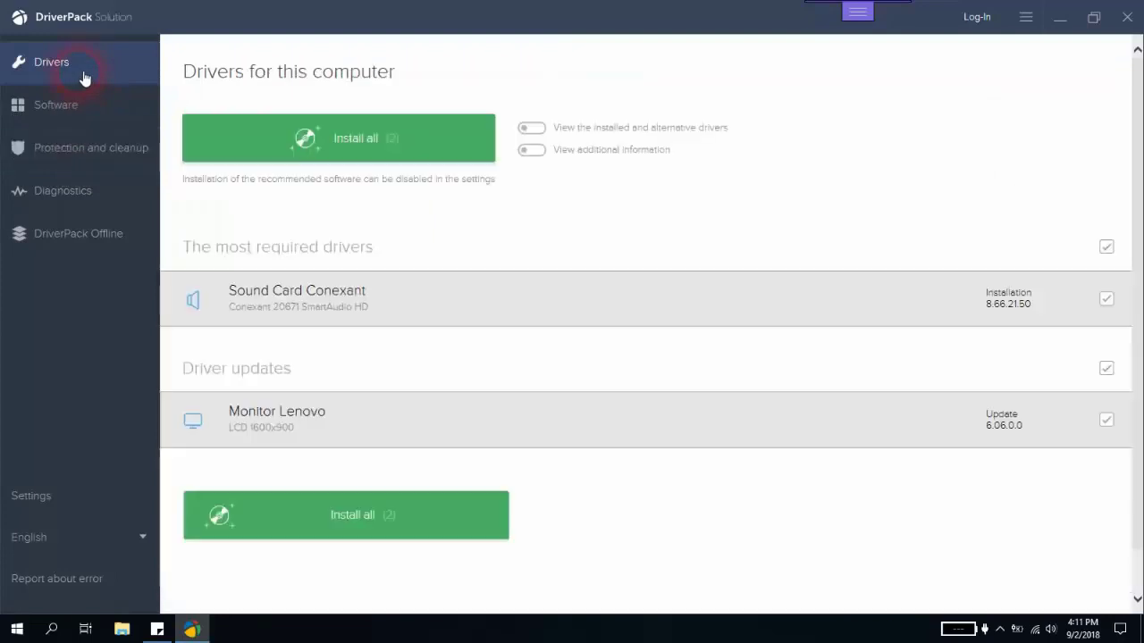